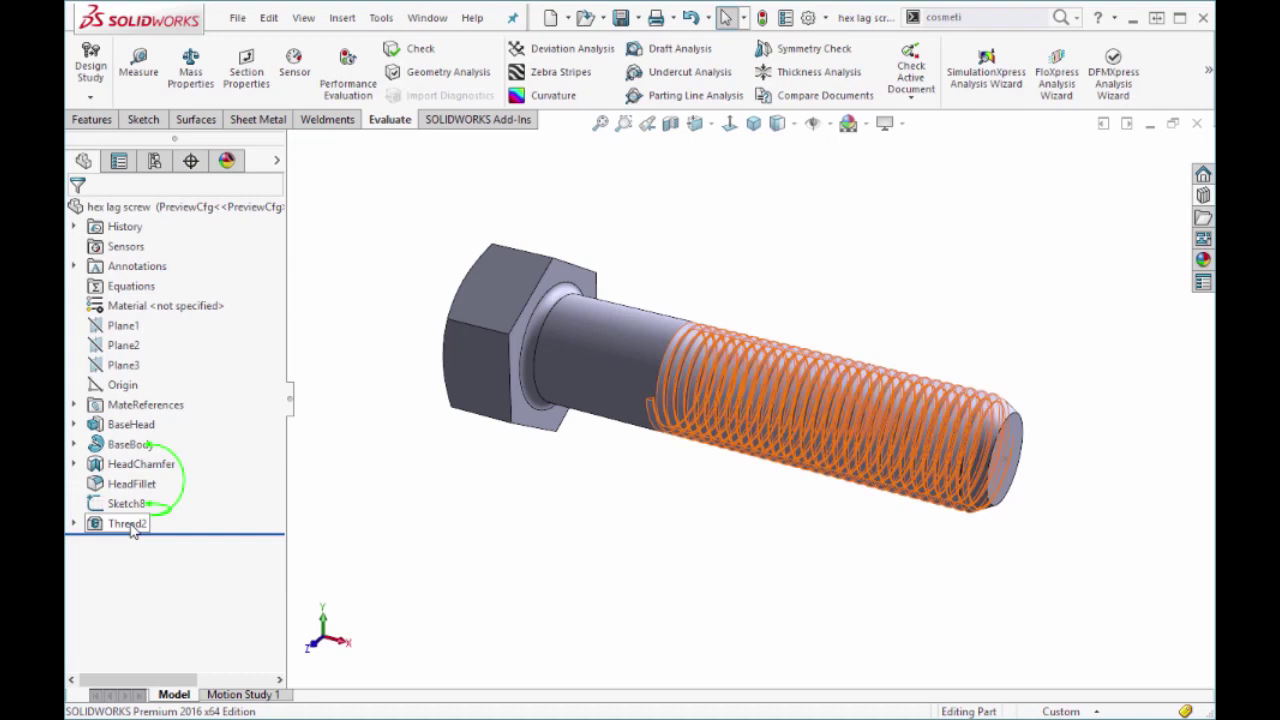
Examine the Thread2 feature on the finished hex lag screw and orbit the model, returning to the isometric view.
click(127, 524)
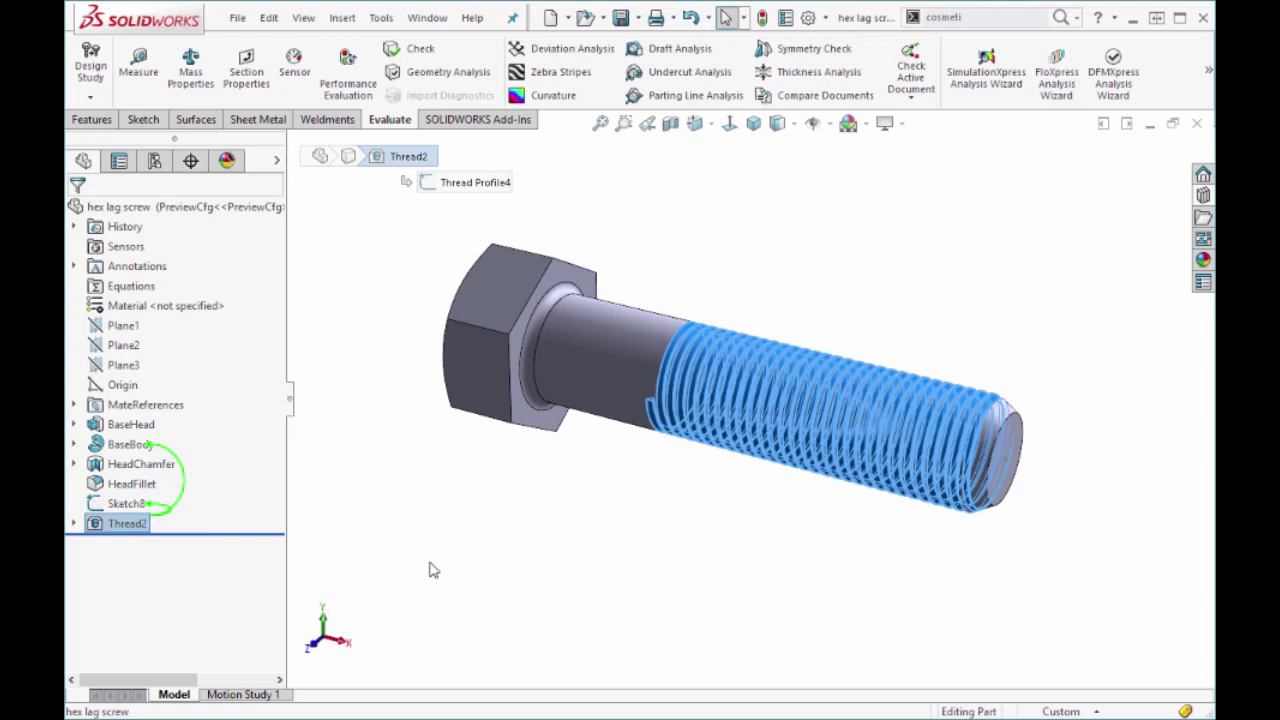
click(749, 539)
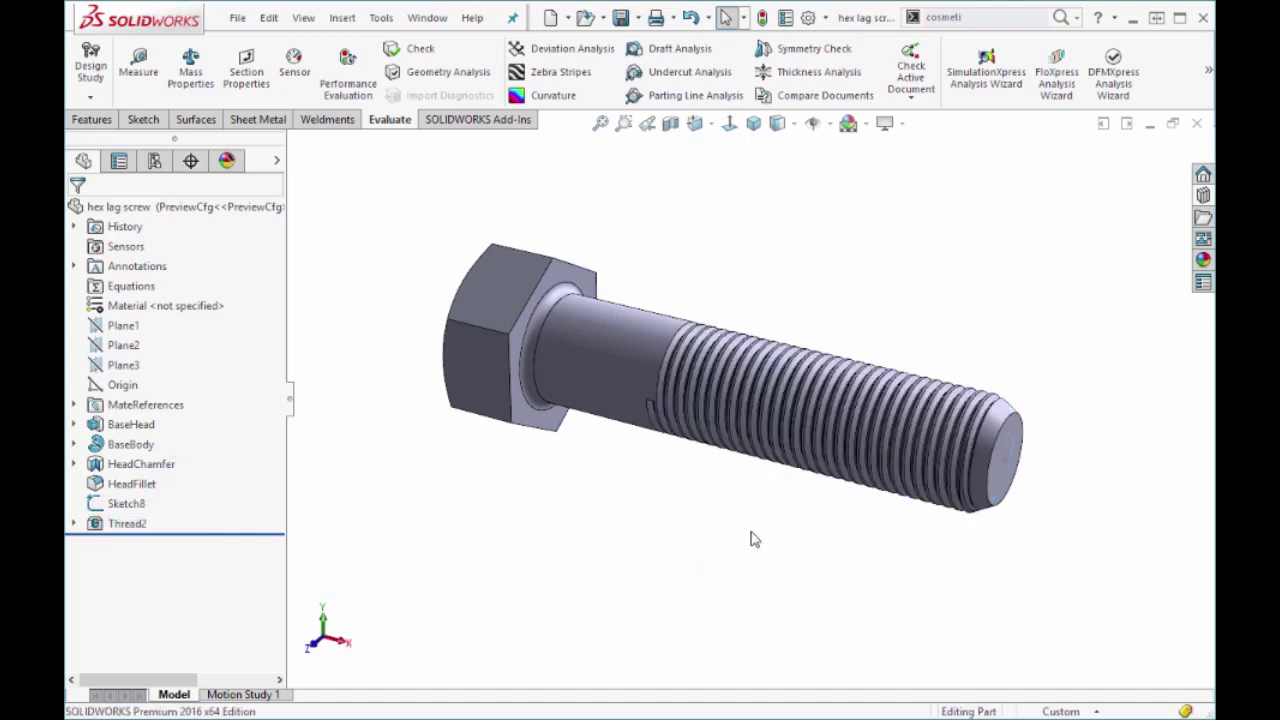
middle_drag(763, 541, 508, 563)
key(ctrl+7)
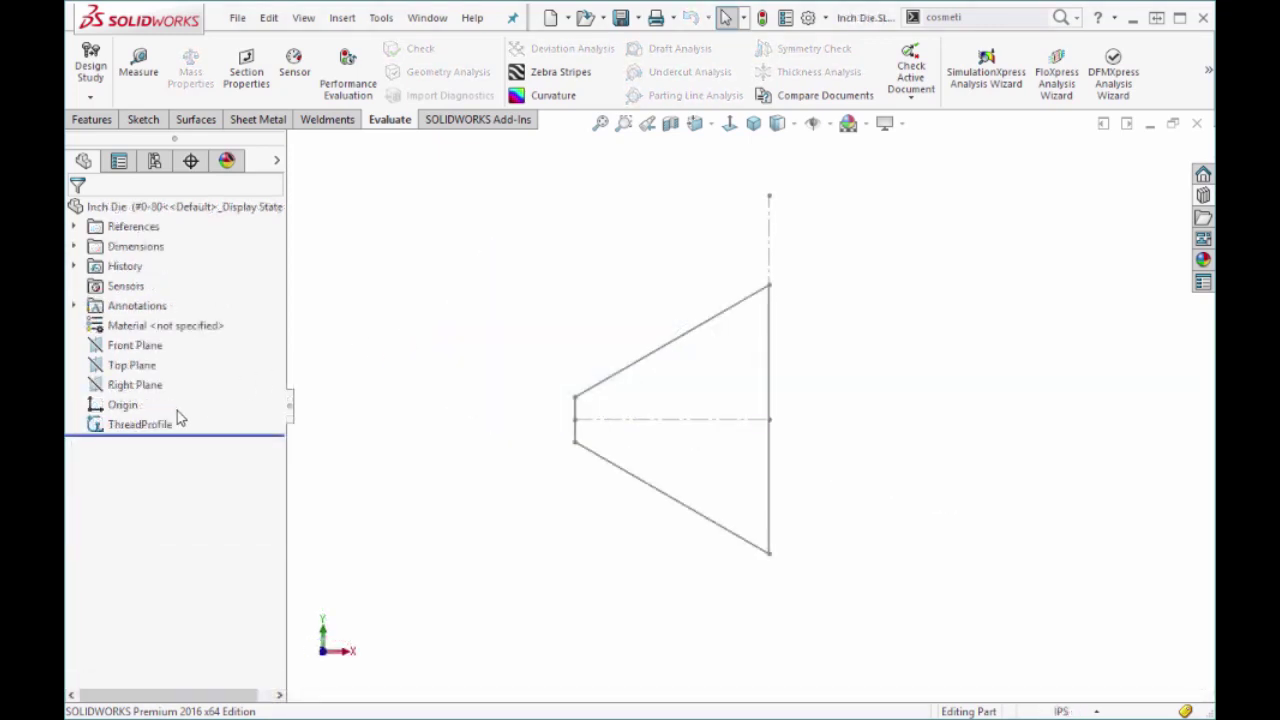
Select the ThreadProfile sketch in the Inch Die part and open the Save As options for the file.
click(174, 424)
click(637, 18)
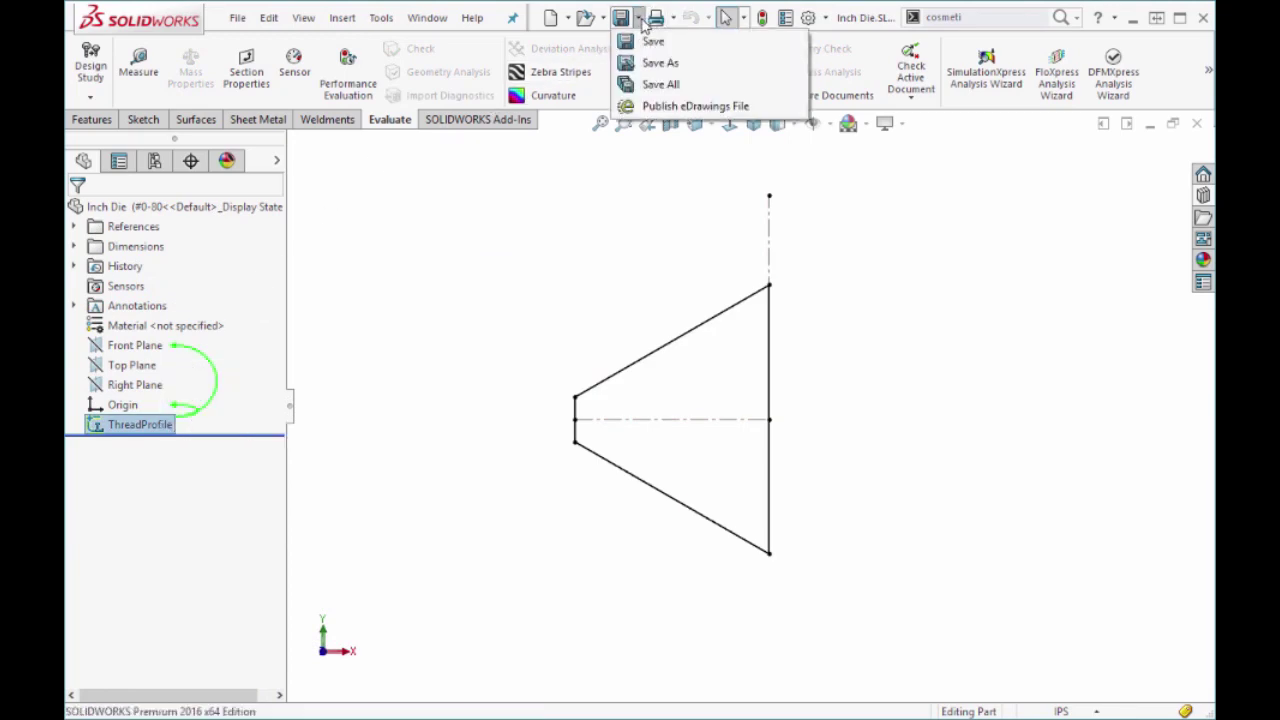
click(656, 62)
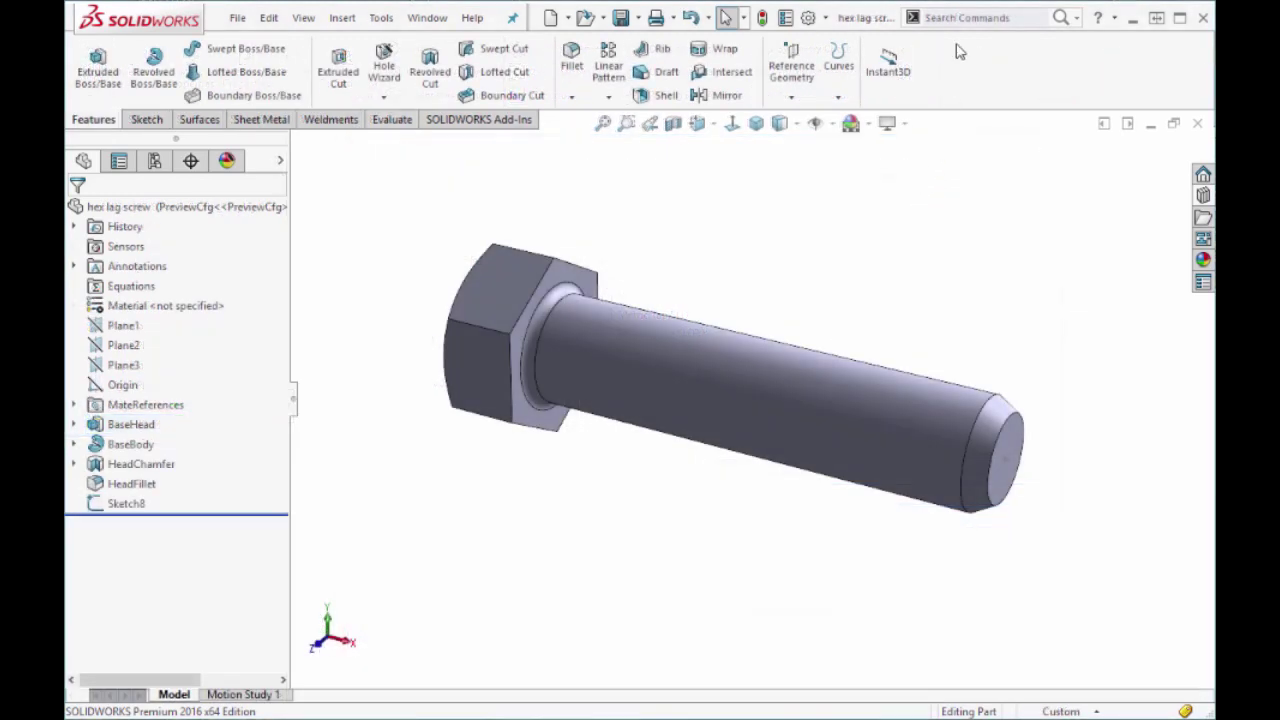
Search the commands for thread and show where the Thread command is located in the interface.
click(961, 20)
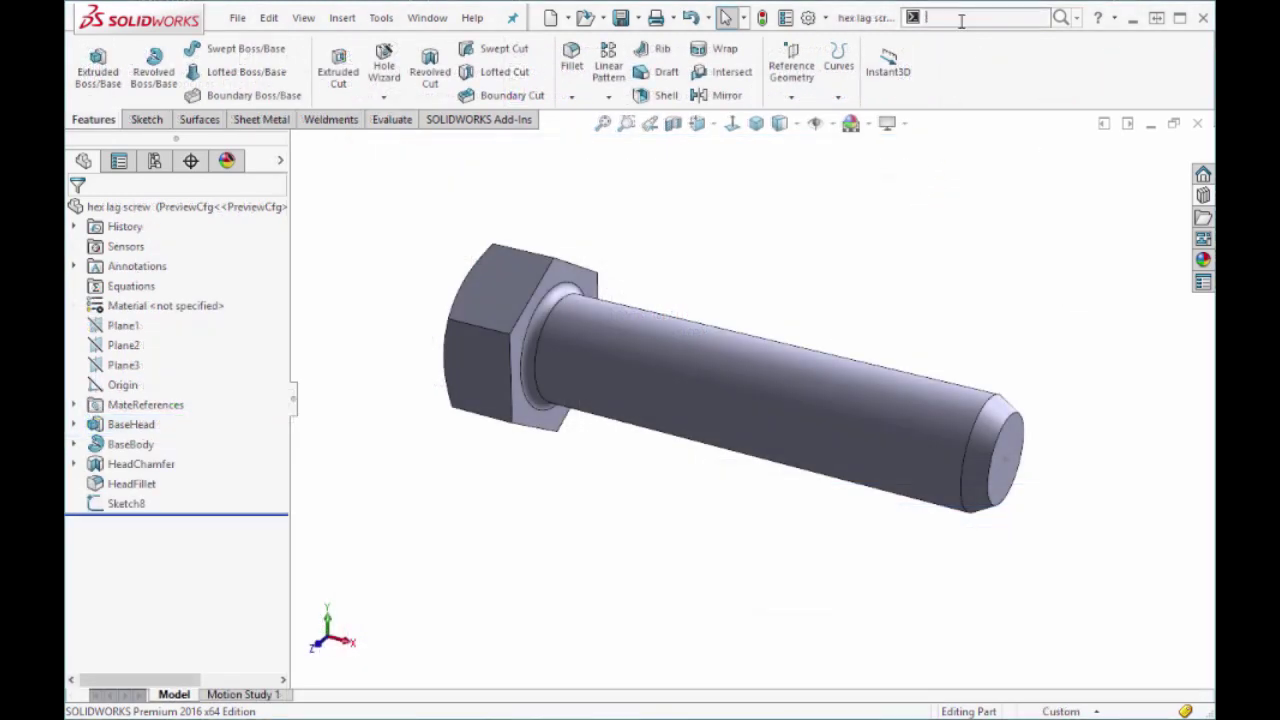
text(thread)
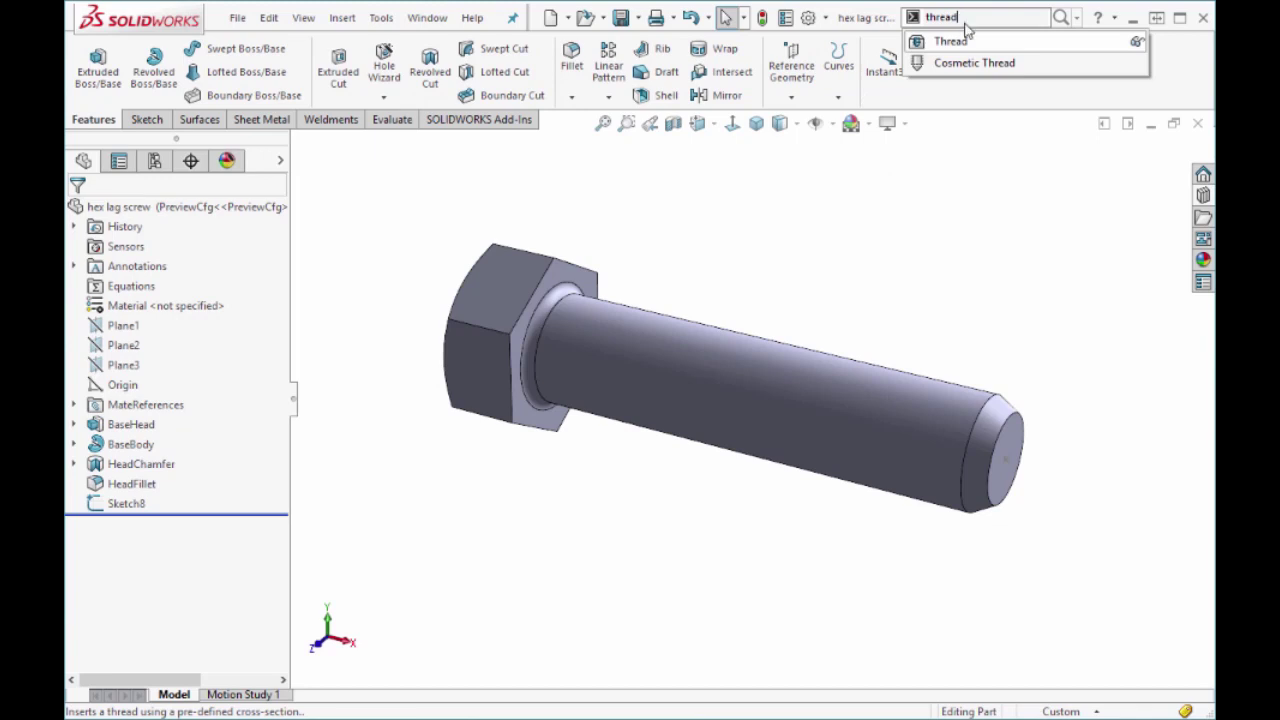
click(1136, 43)
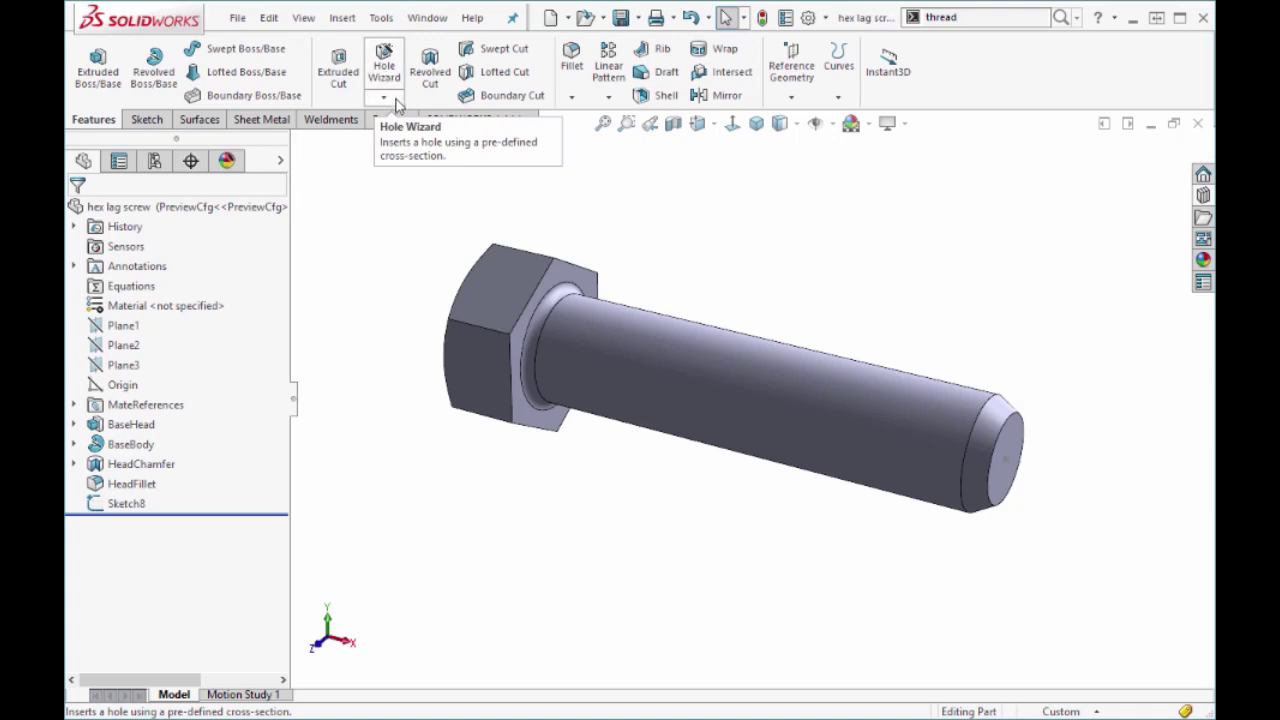
Start a Thread feature on the shank's circular edge beside the tip chamfer, with a blind depth of 3 in.
click(384, 97)
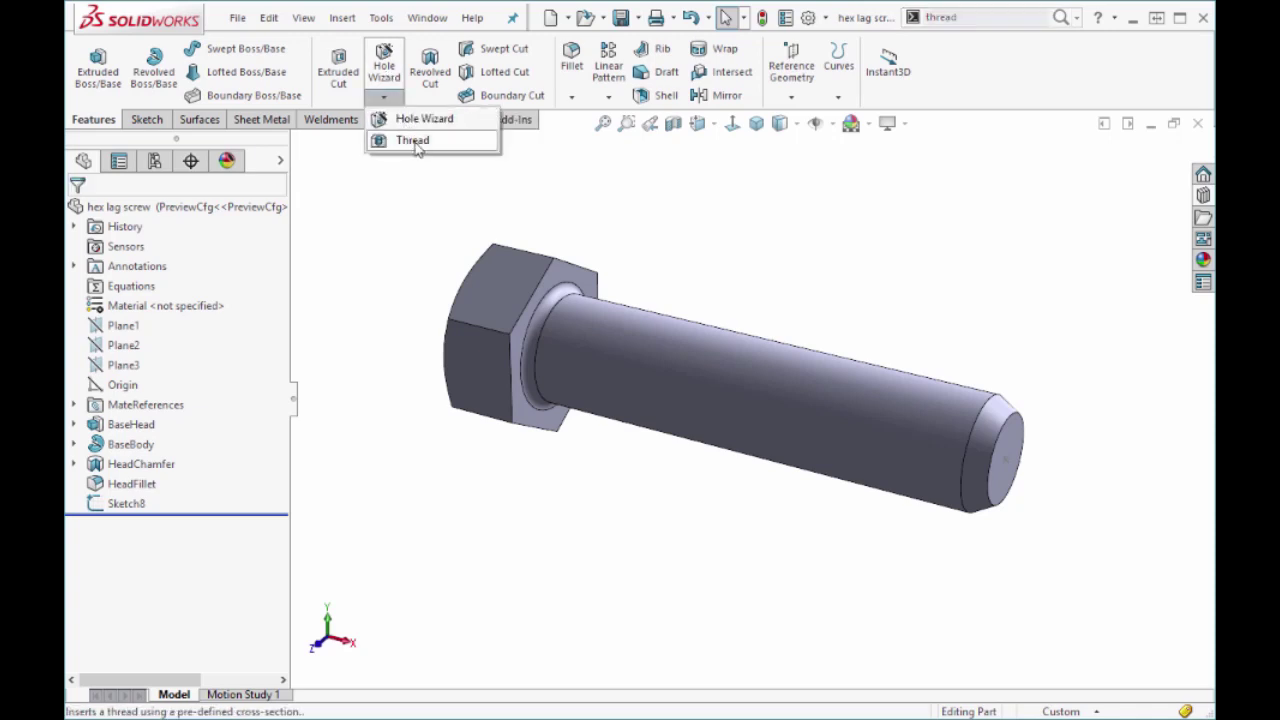
click(412, 140)
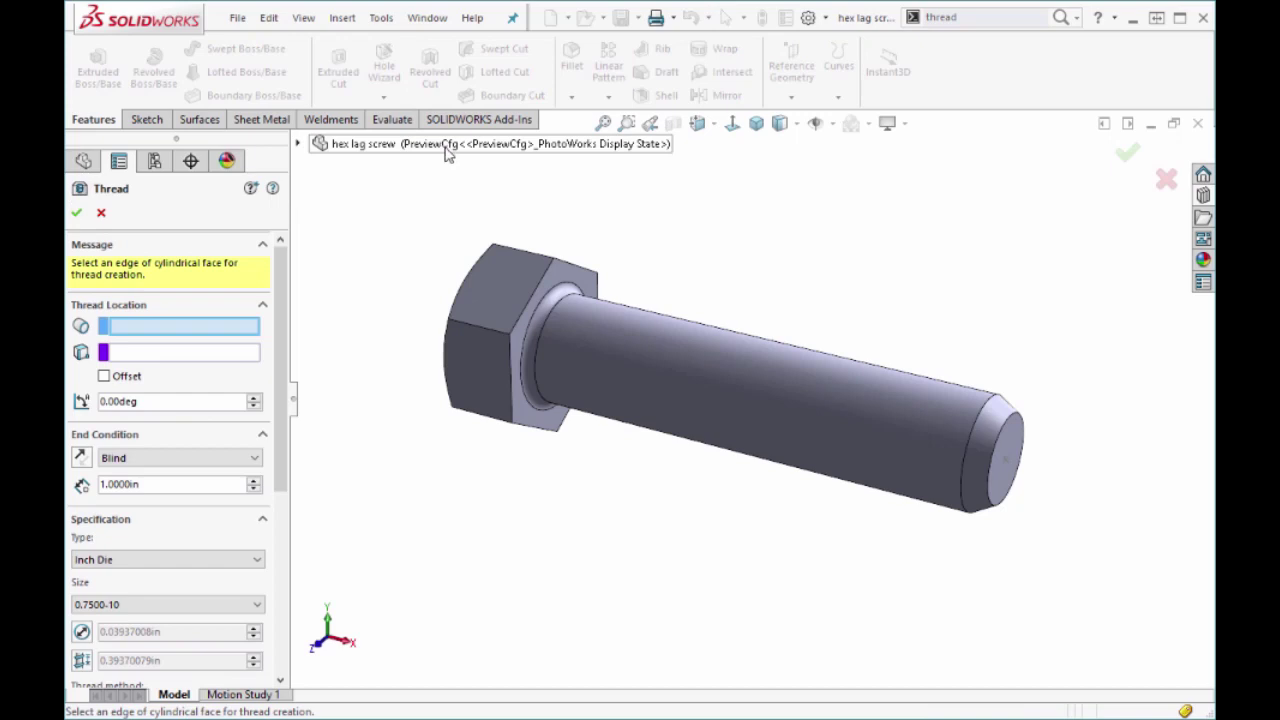
click(965, 466)
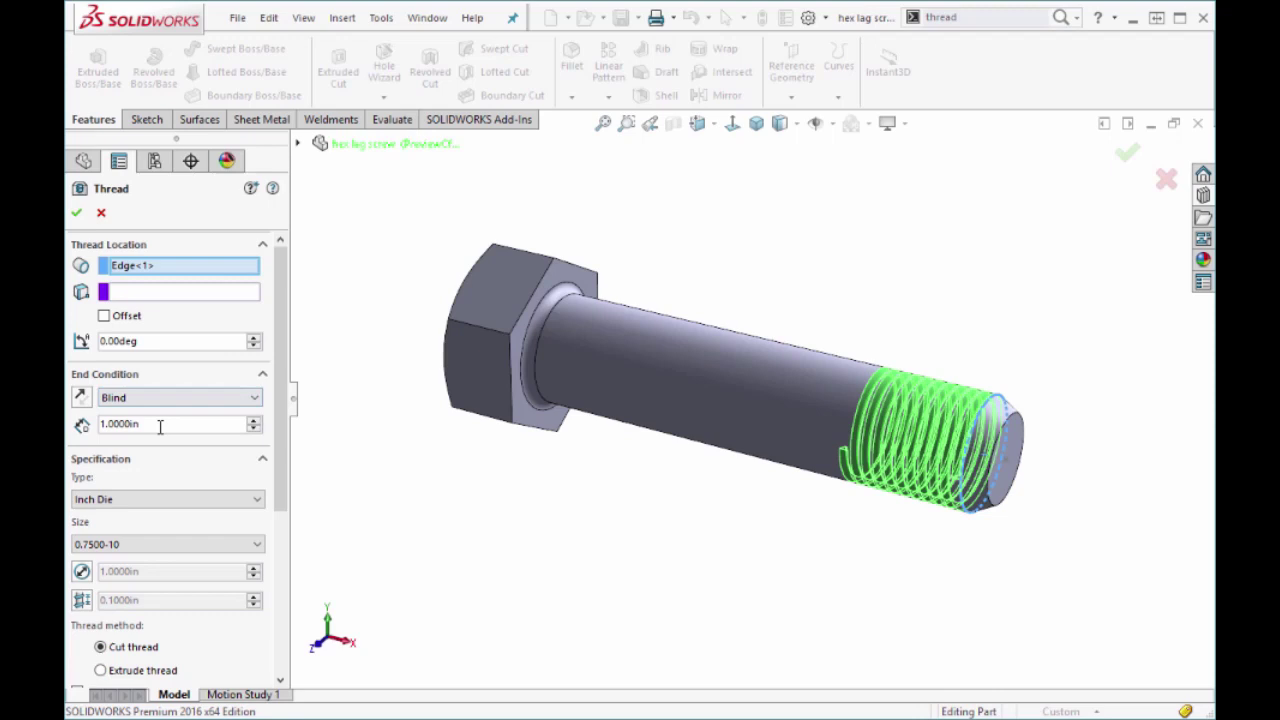
drag(160, 423, 97, 423)
text(3)
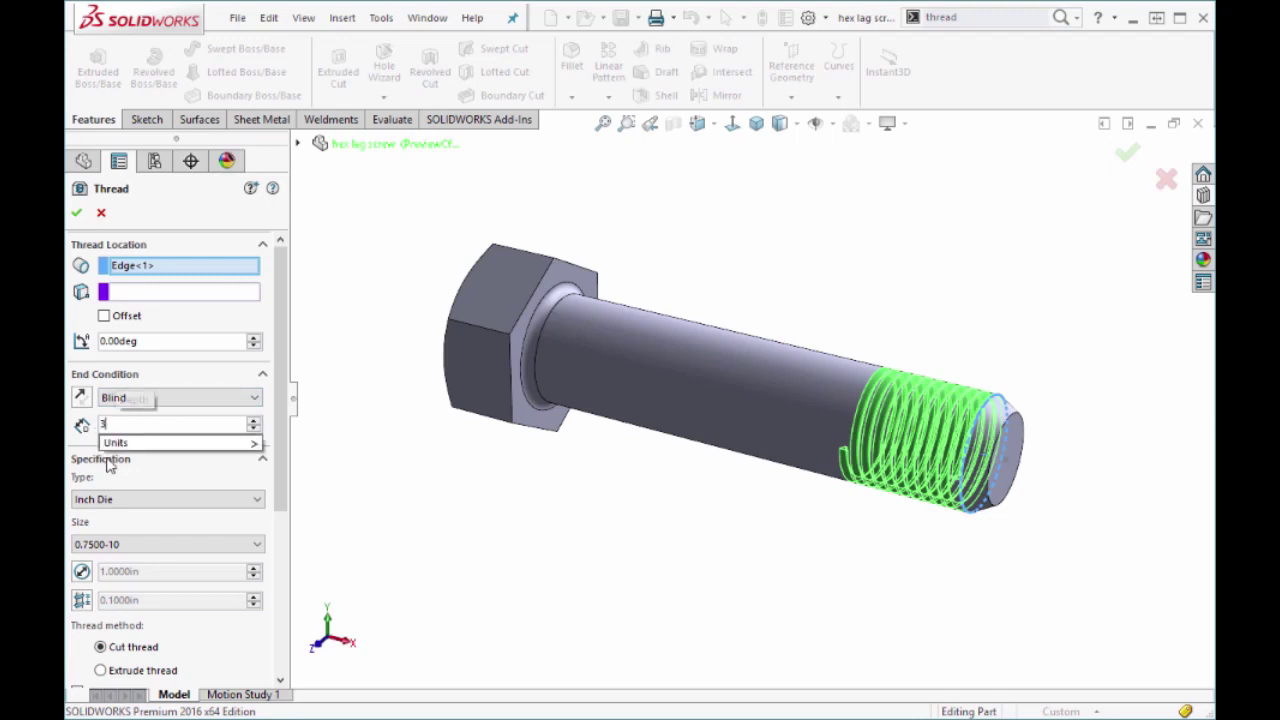
key(Tab)
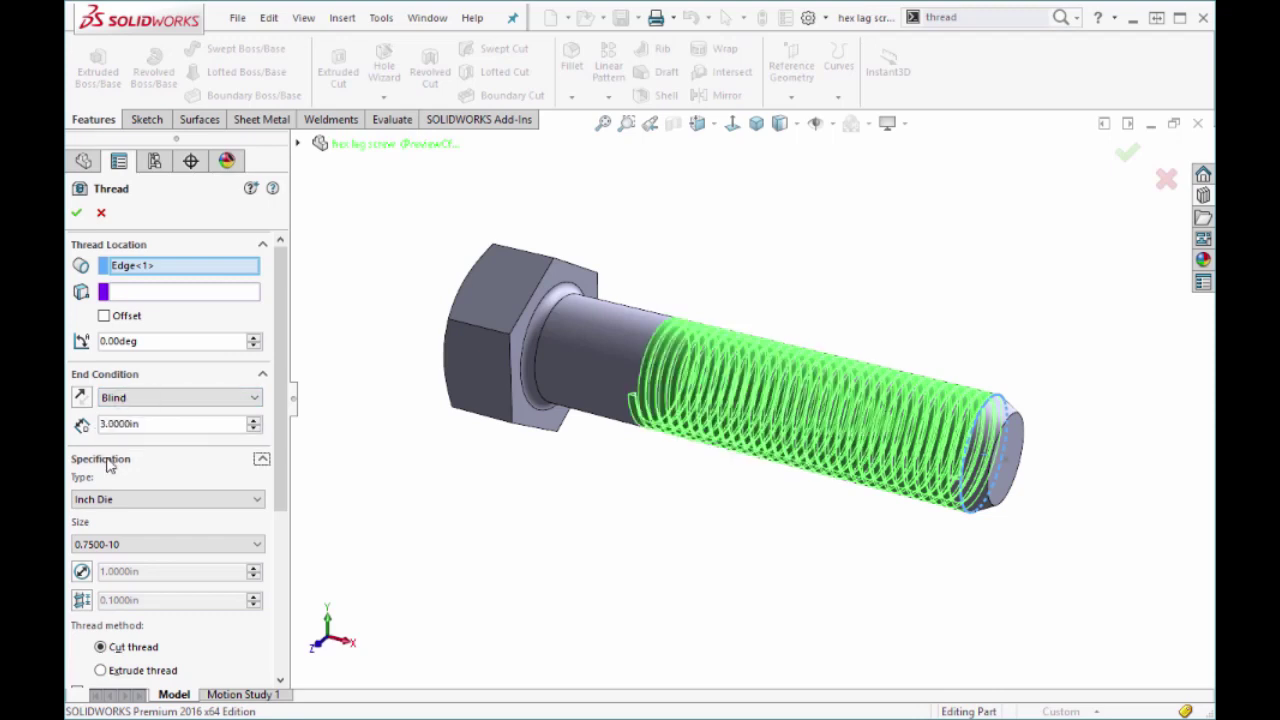
Set the thread type to Inch Tap with the Extrude thread method and create the thread.
click(196, 508)
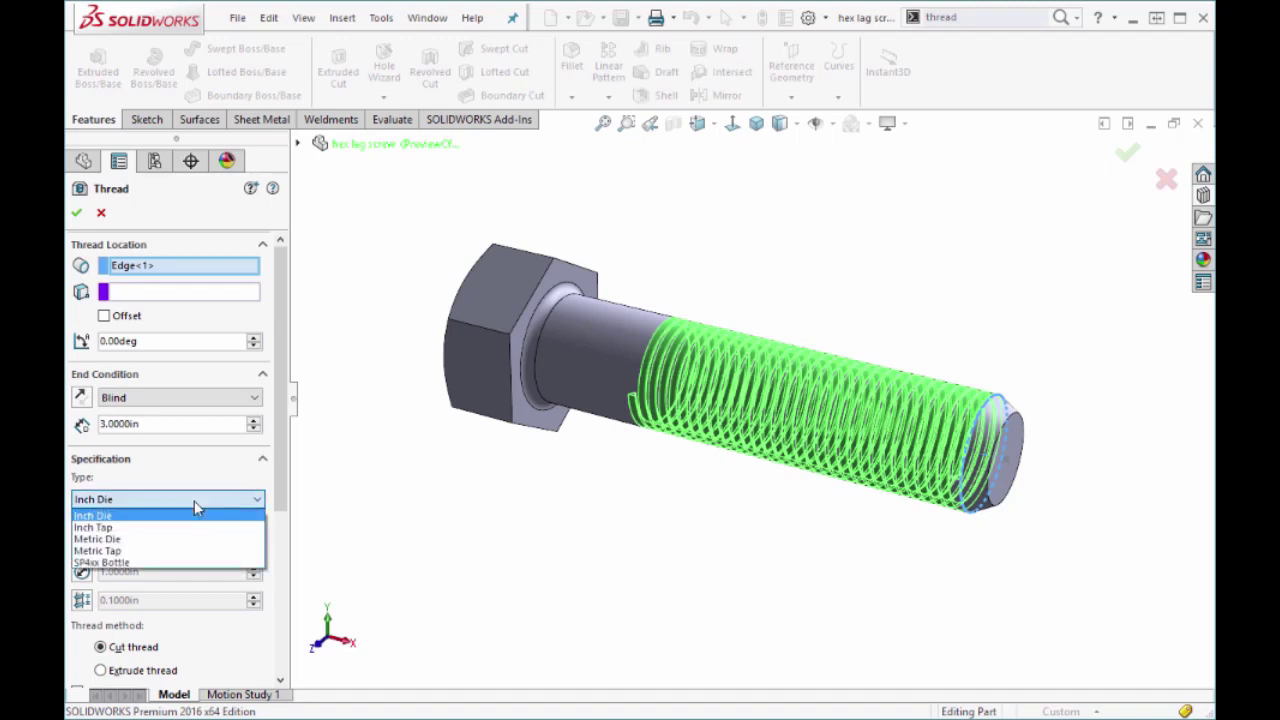
click(188, 527)
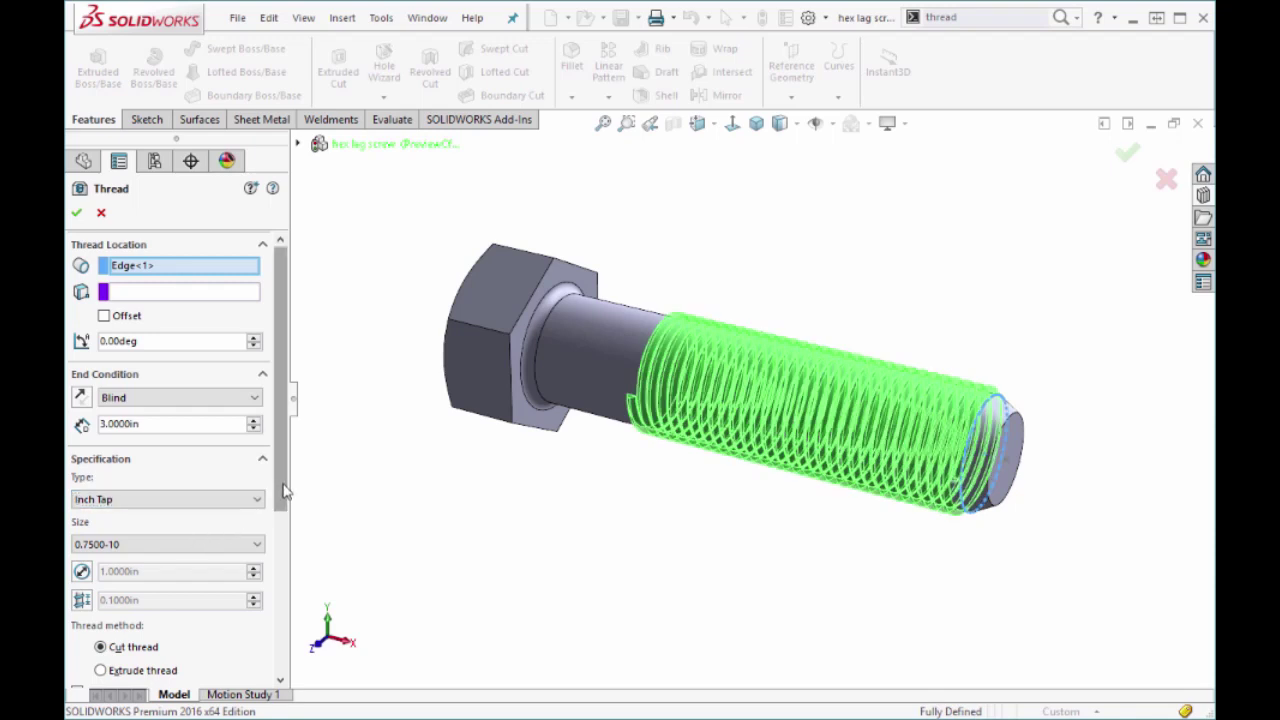
drag(284, 493, 283, 558)
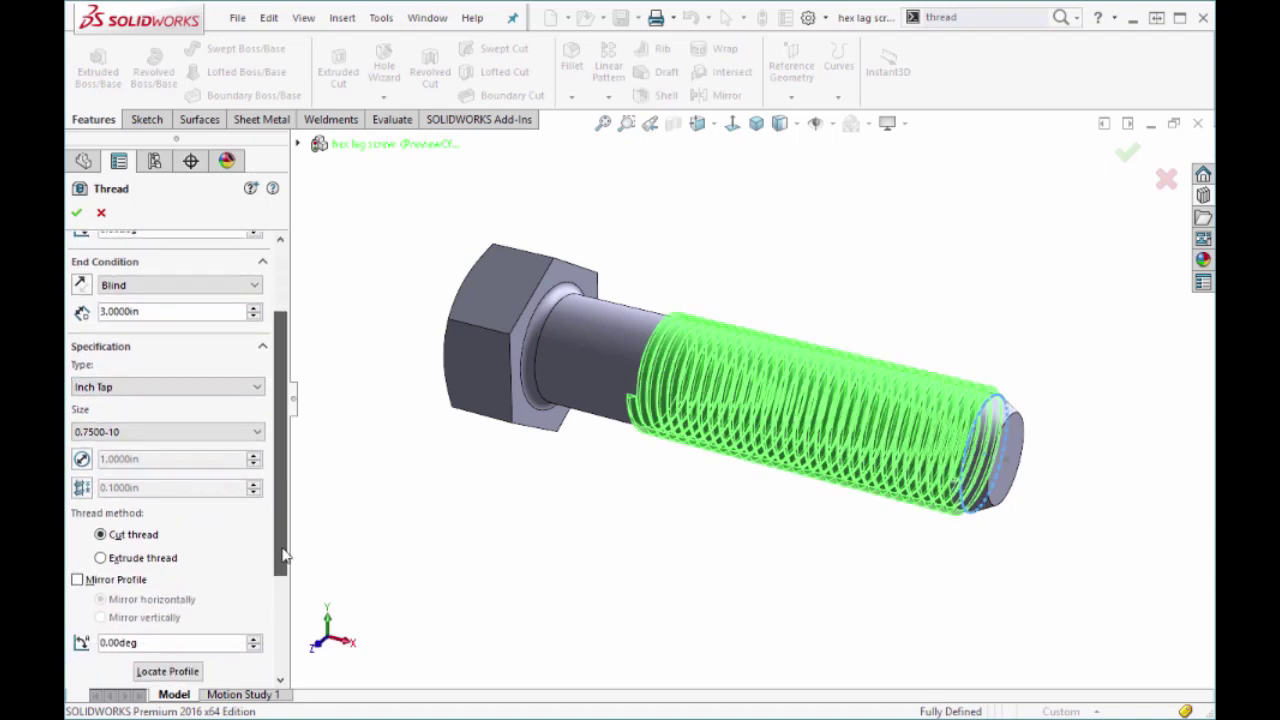
click(100, 559)
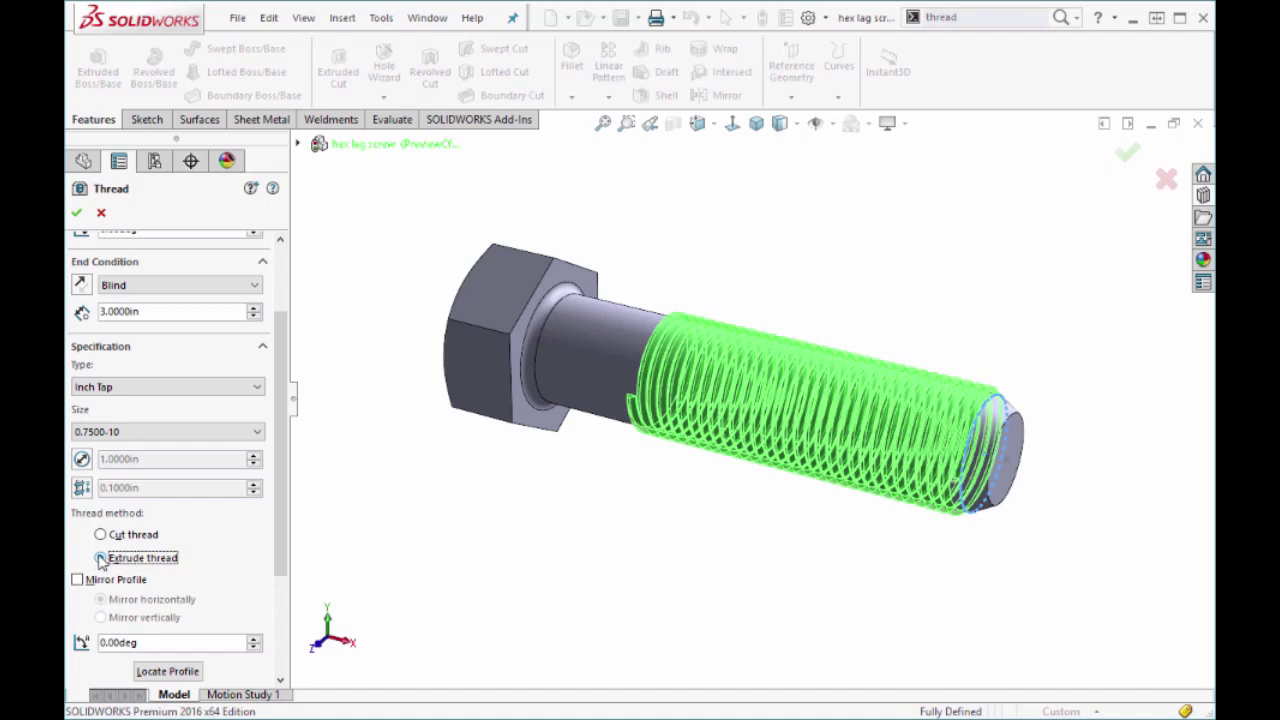
click(77, 213)
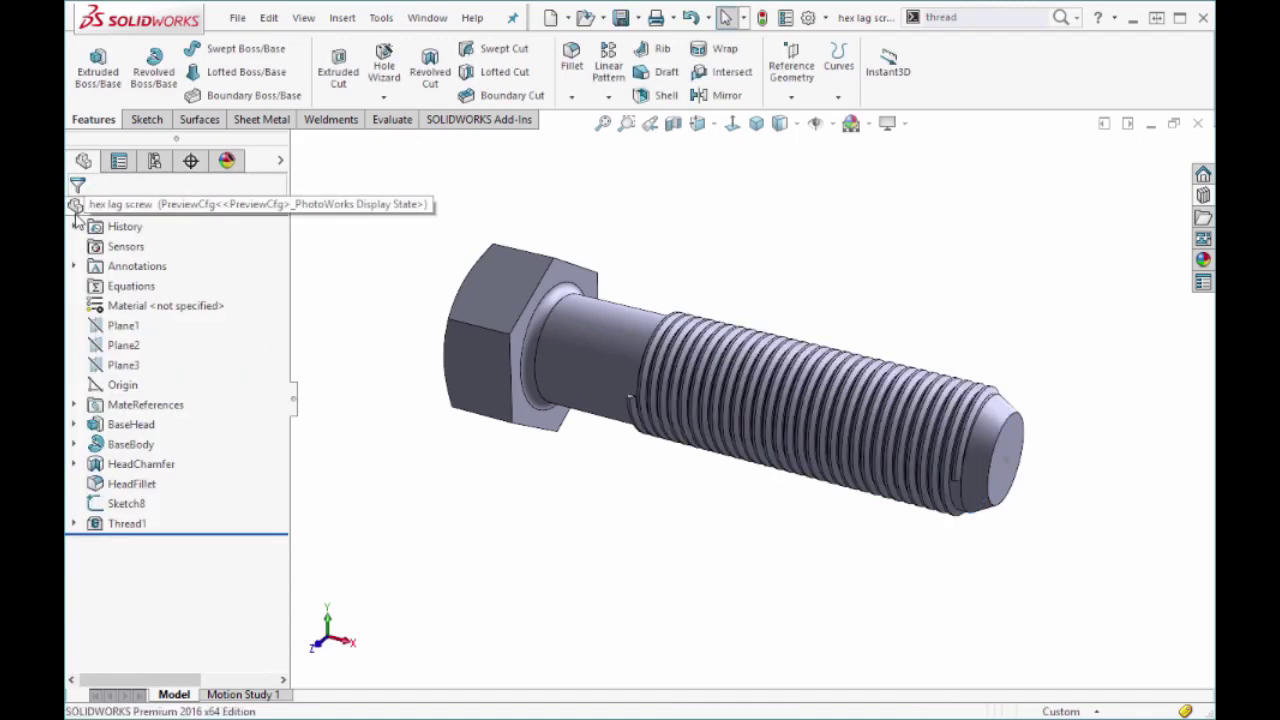
Edit the new thread feature, switching its method to Cut thread and its type to SP4xx Bottle.
click(125, 523)
click(106, 473)
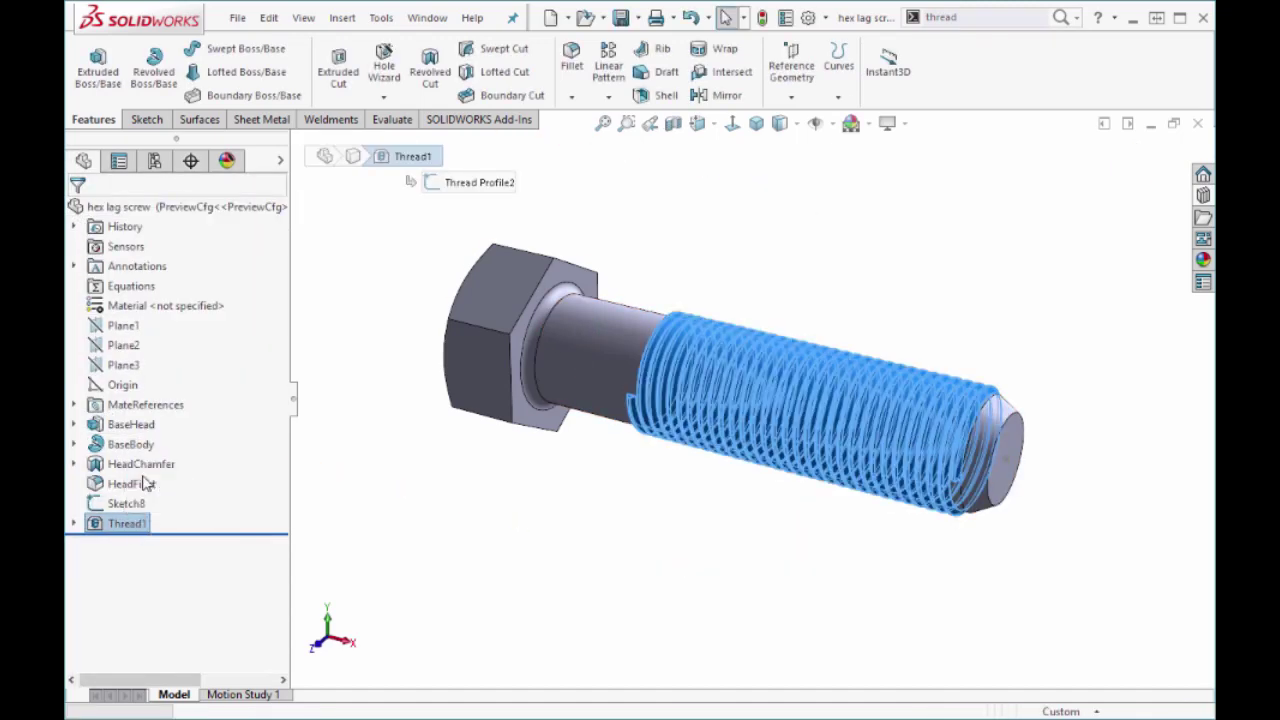
click(101, 648)
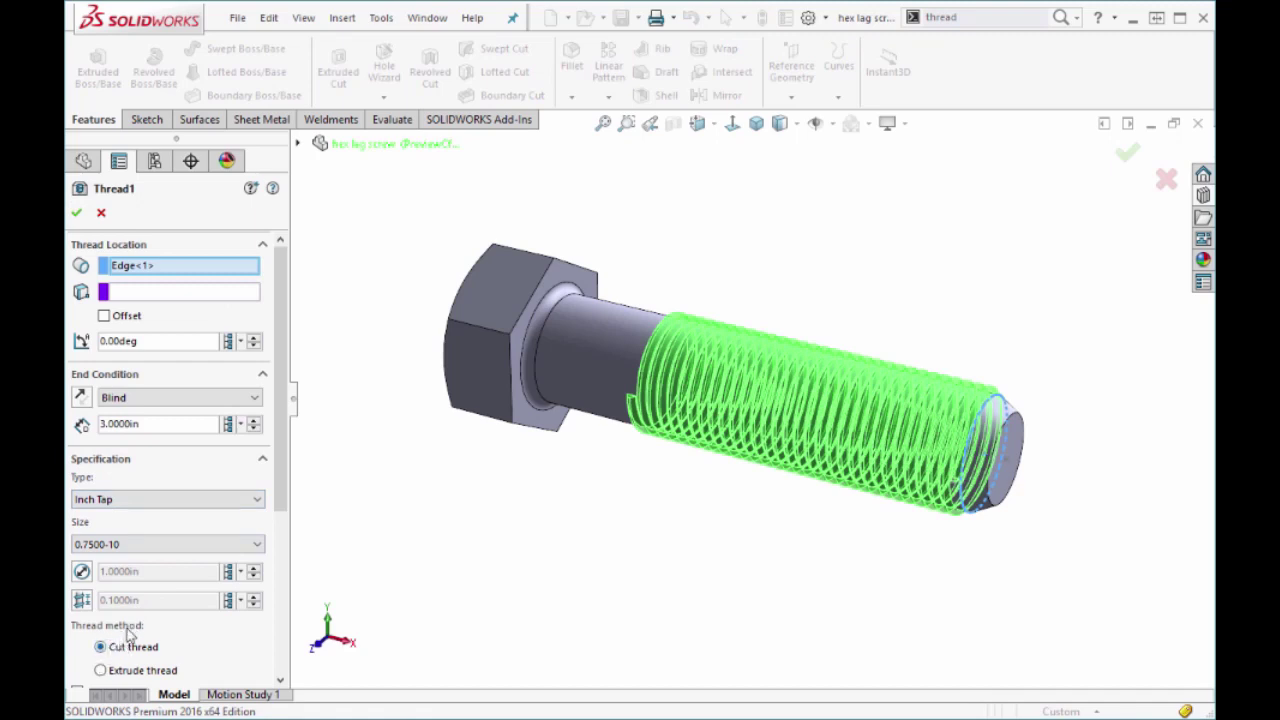
click(195, 500)
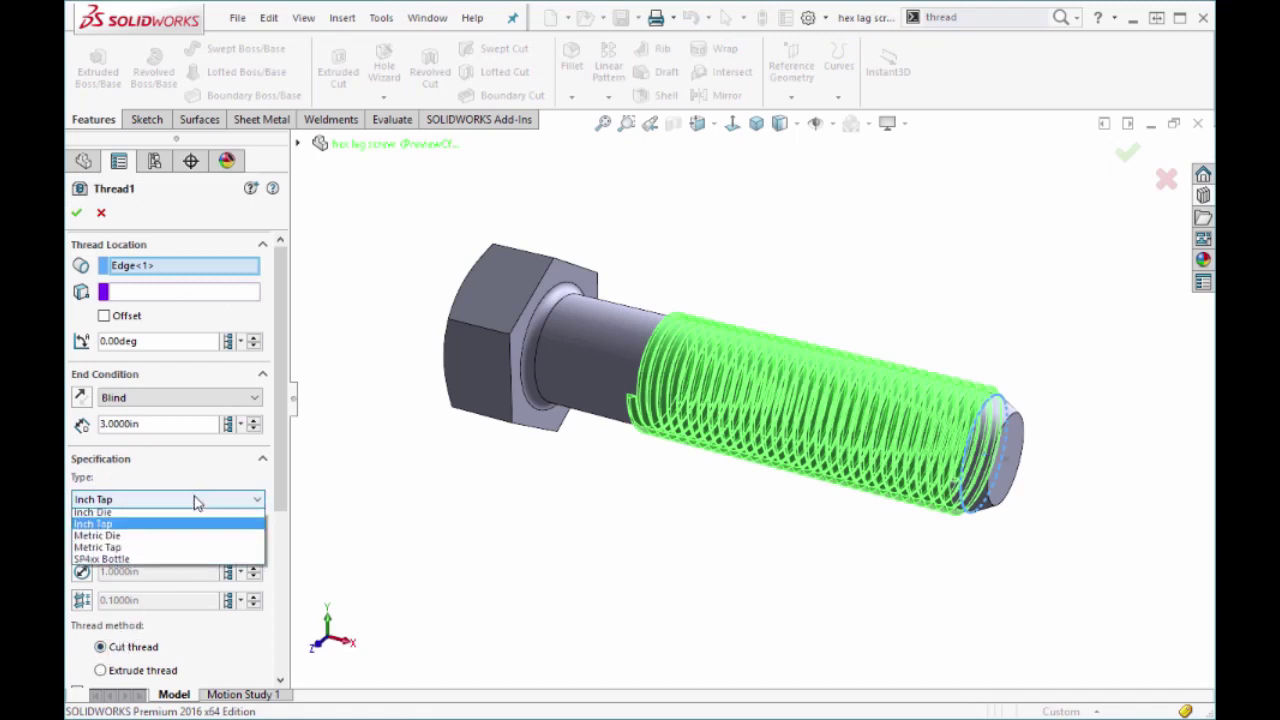
click(200, 562)
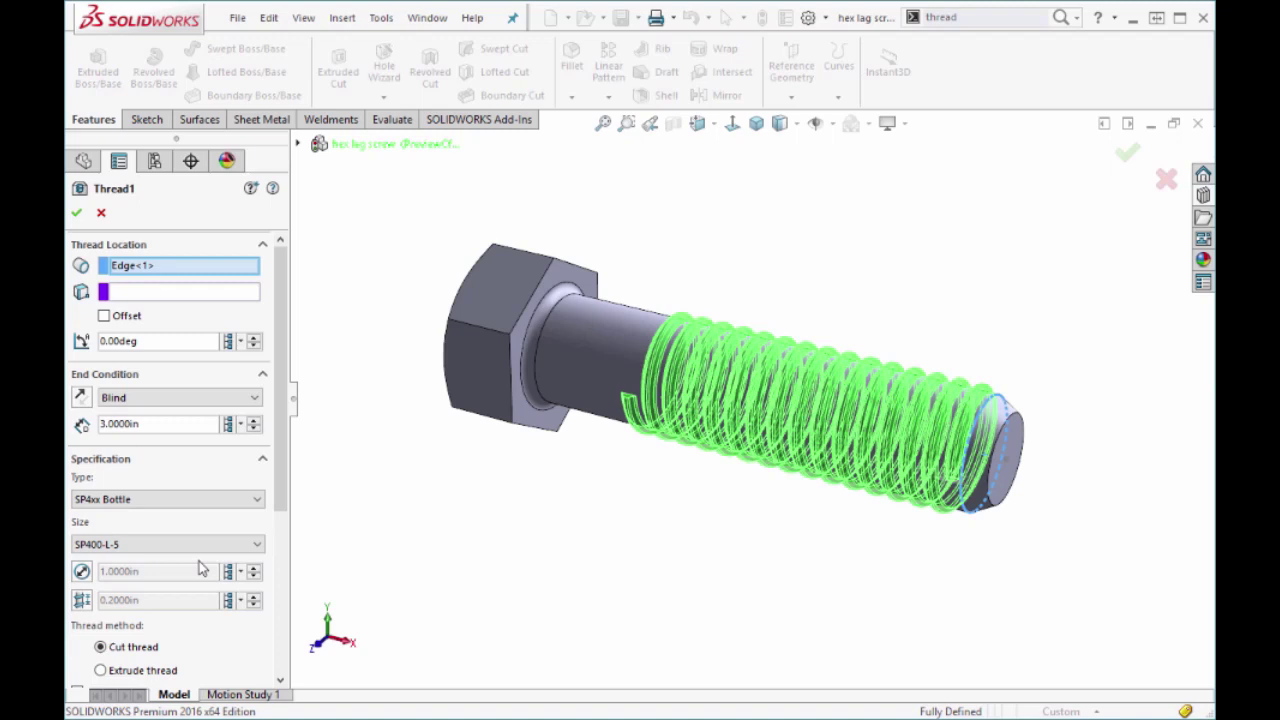
Set the thread specification to type Inch Die and size 0.7500-10.
click(170, 500)
click(166, 519)
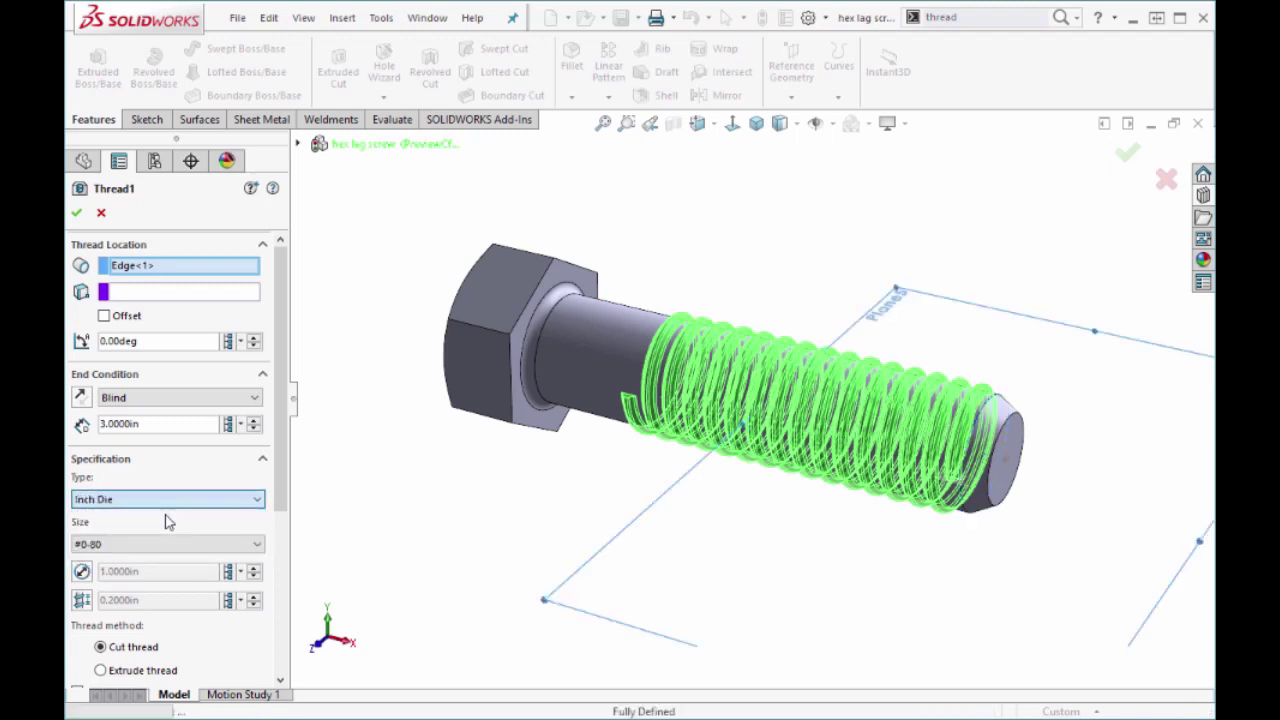
click(172, 546)
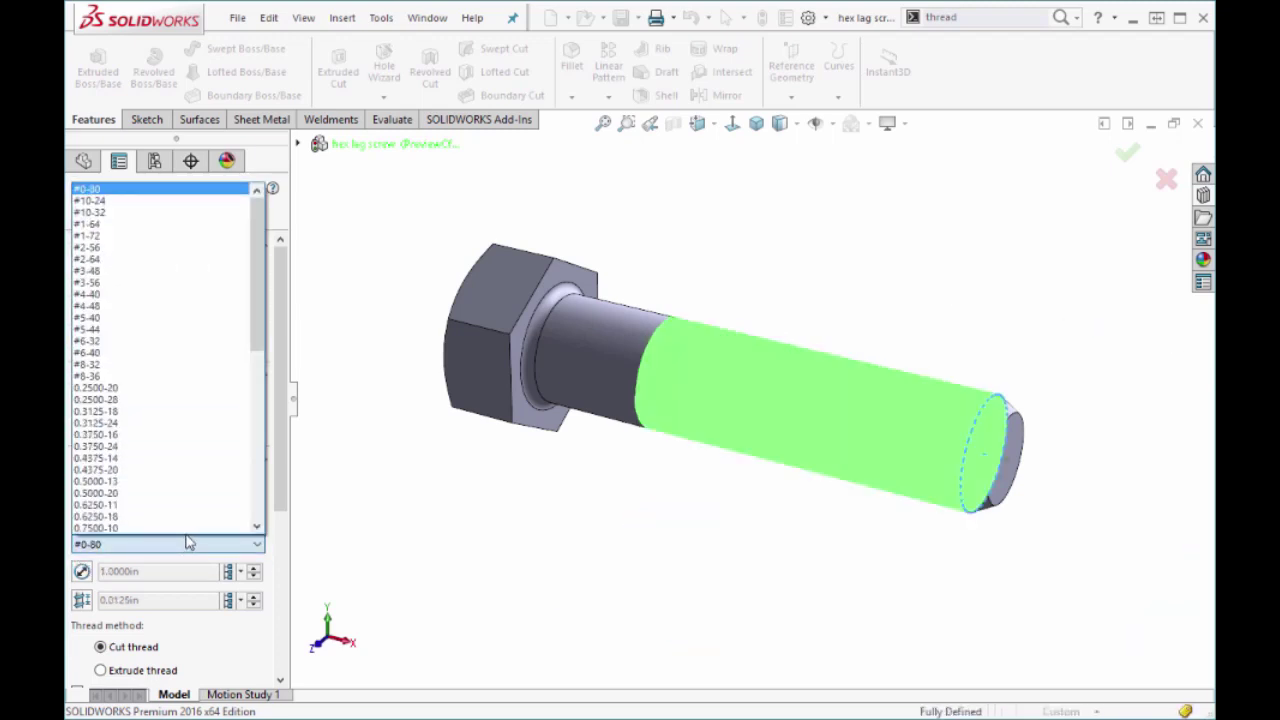
click(196, 528)
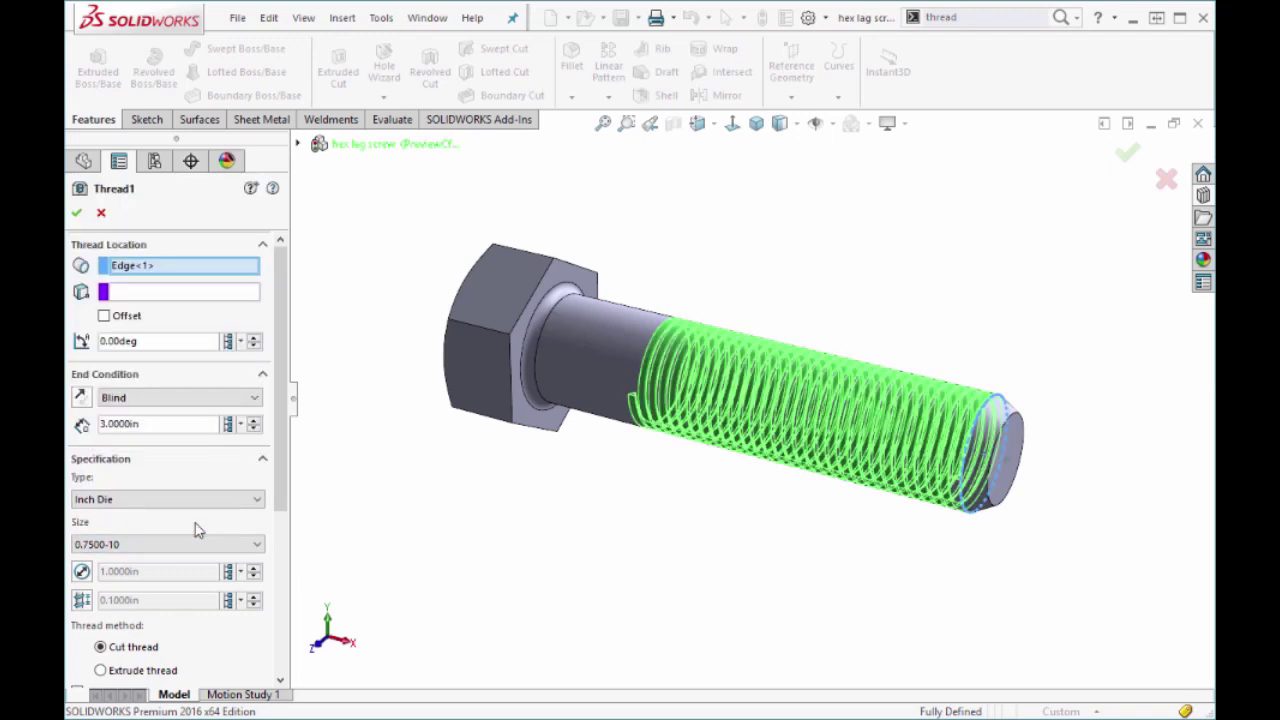
Try the thread's diameter and pitch overrides, switching both off again.
click(84, 572)
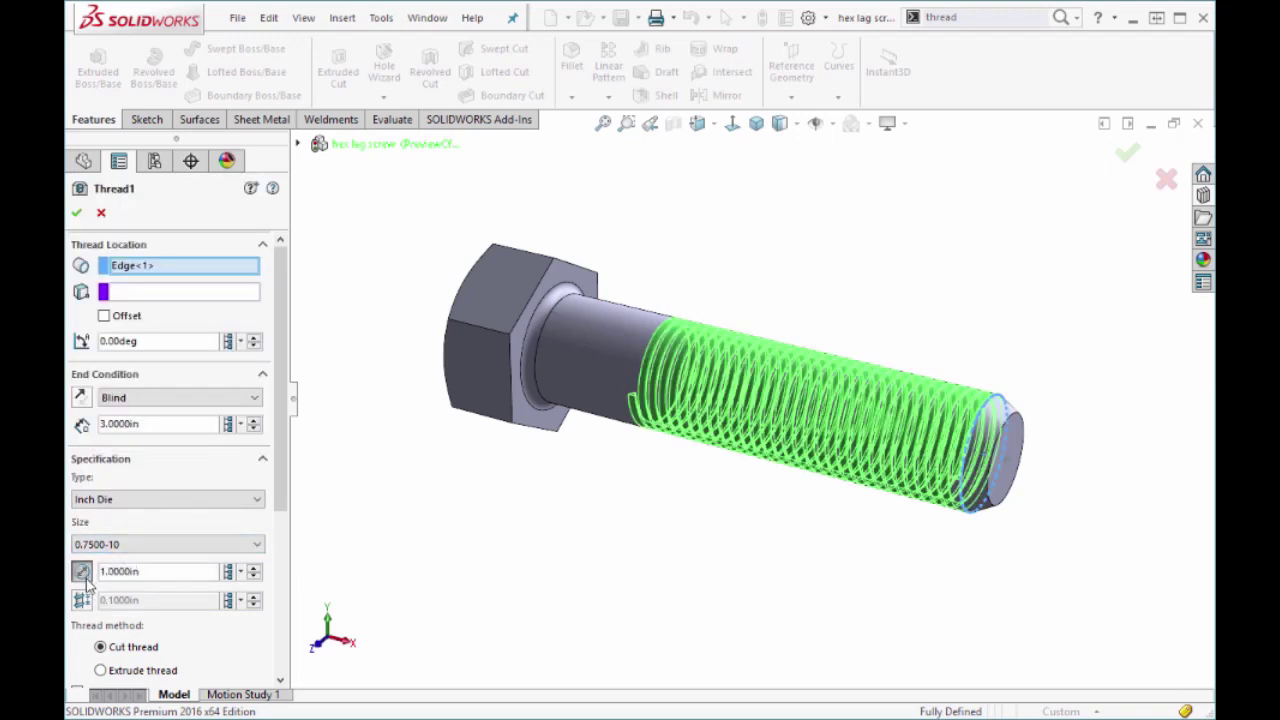
click(82, 601)
click(82, 601)
click(82, 571)
Try the left-hand thread option and restore the right-hand thread.
drag(281, 505, 293, 667)
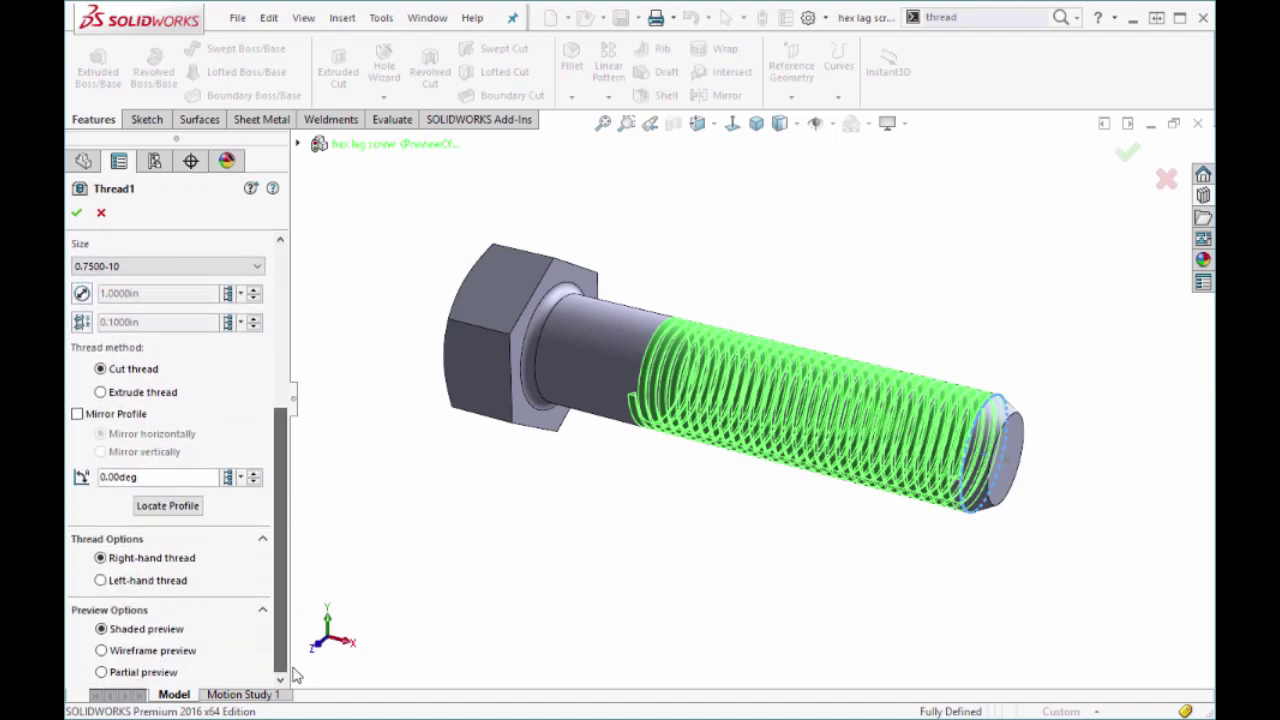
click(103, 581)
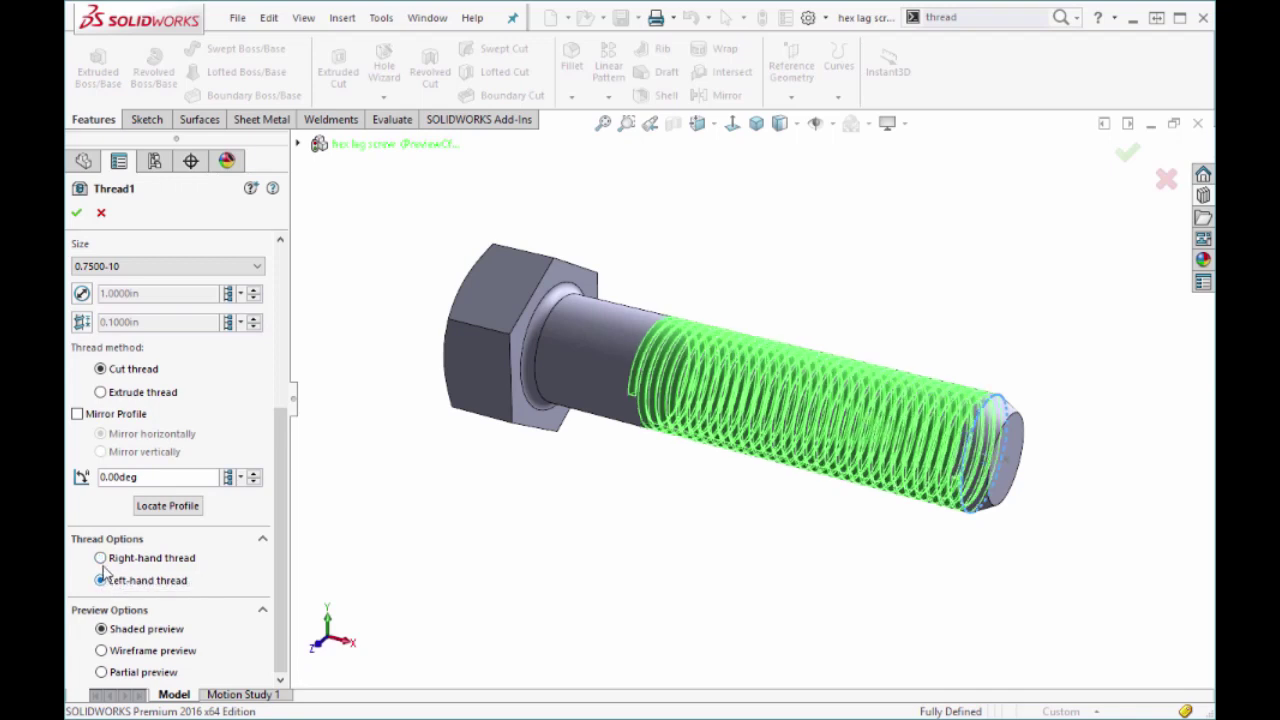
click(101, 558)
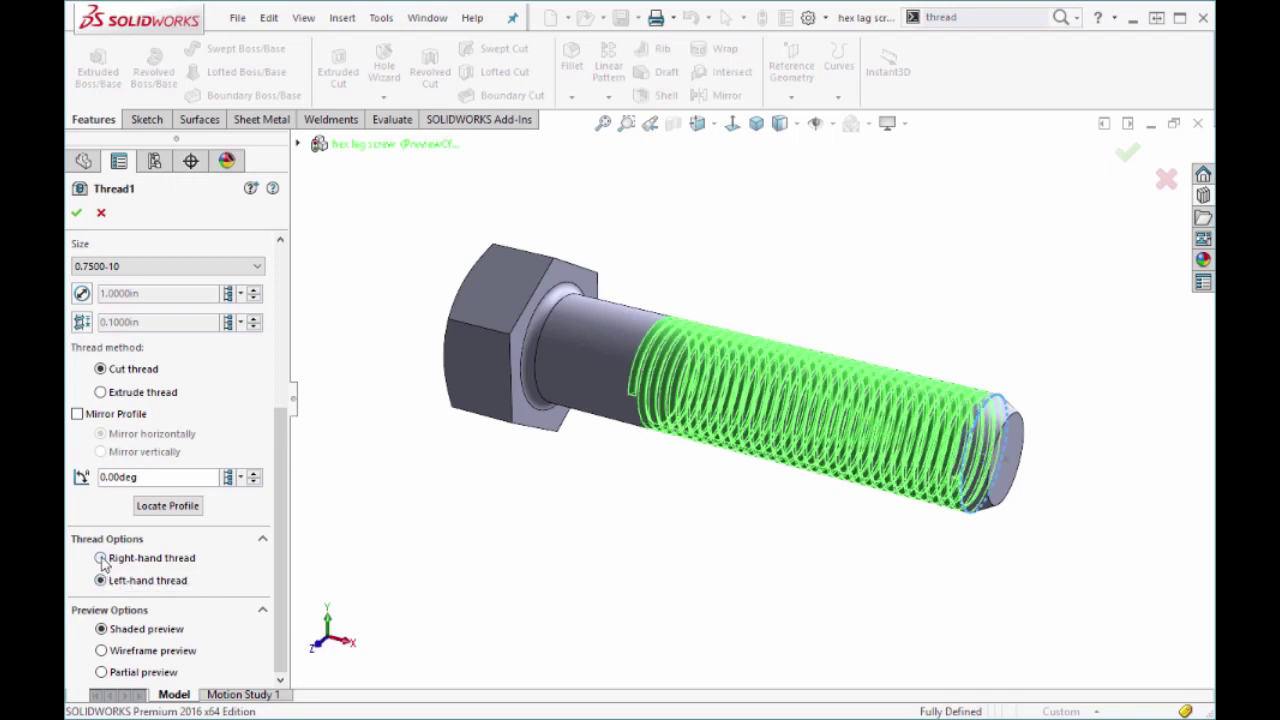
Compare the wireframe and partial thread previews, returning to the shaded preview.
click(101, 651)
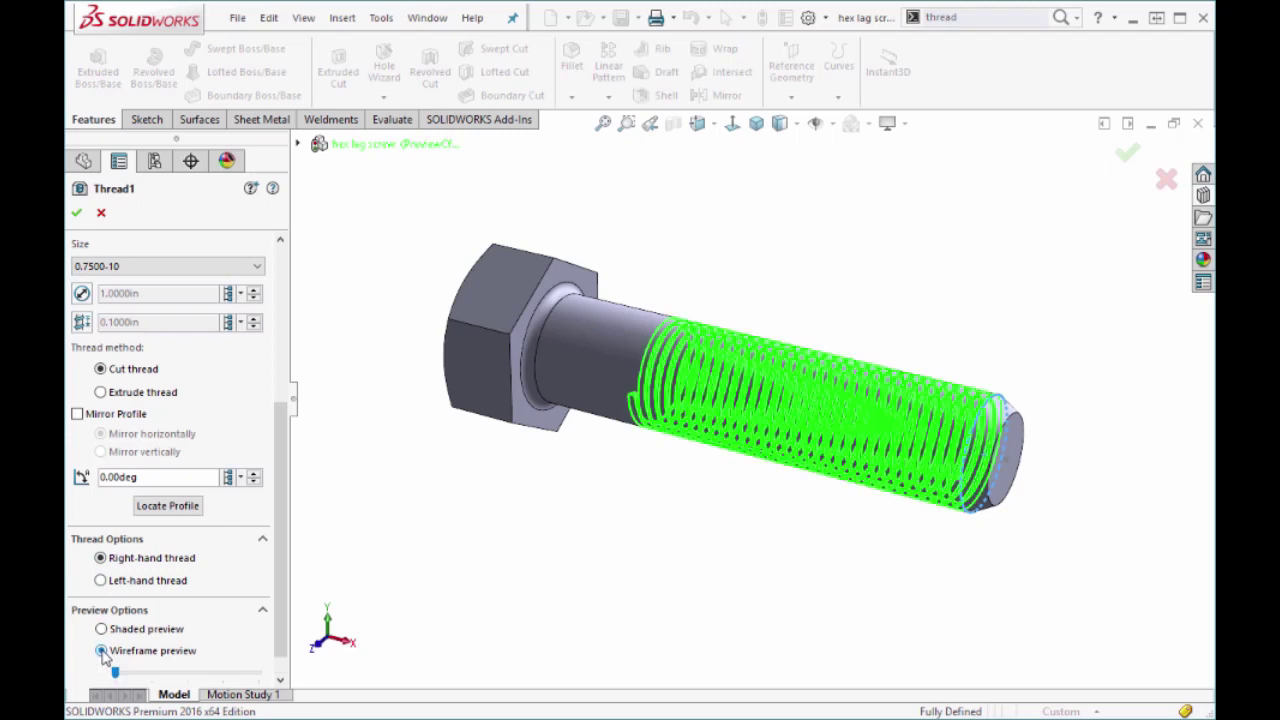
scroll(266, 614, down, 1)
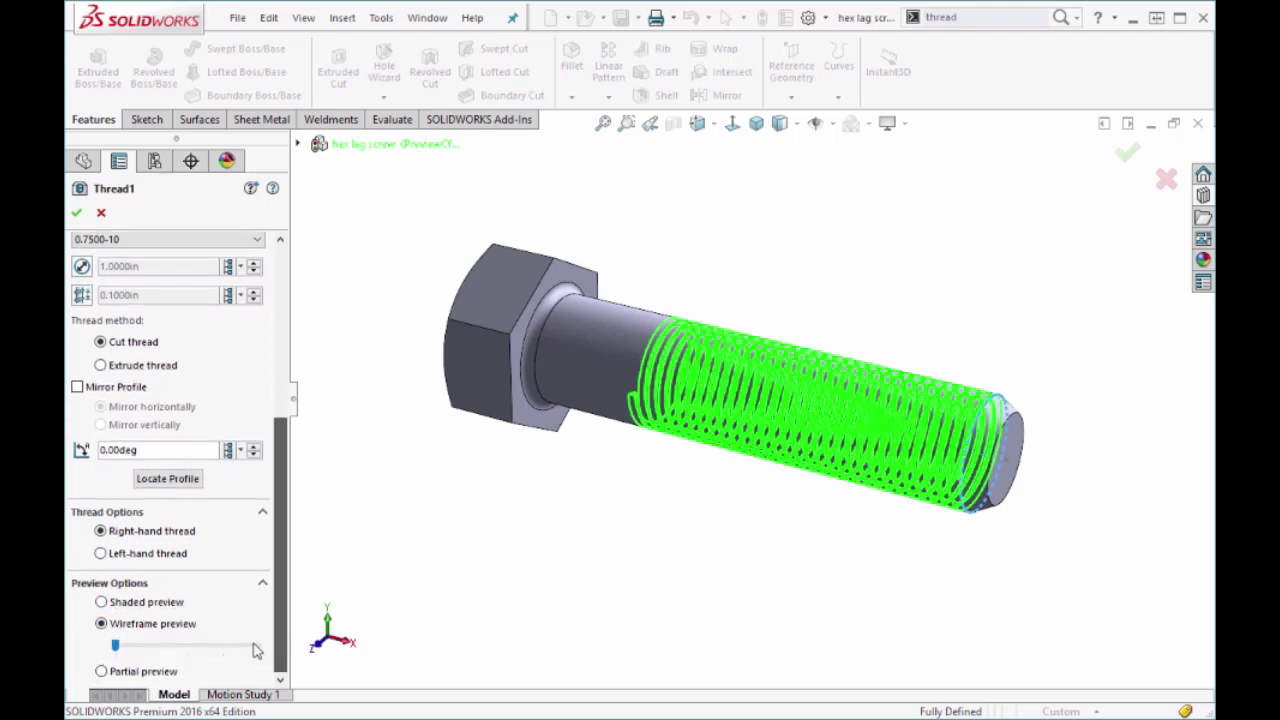
click(104, 672)
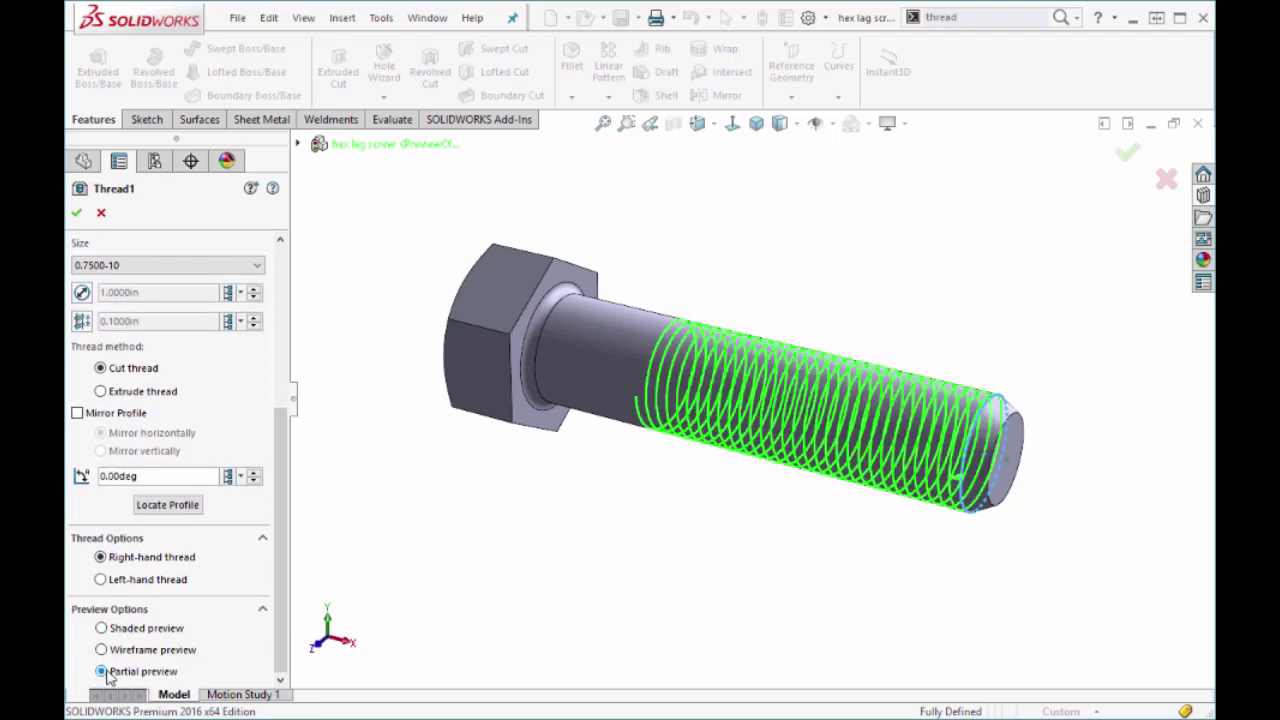
click(102, 629)
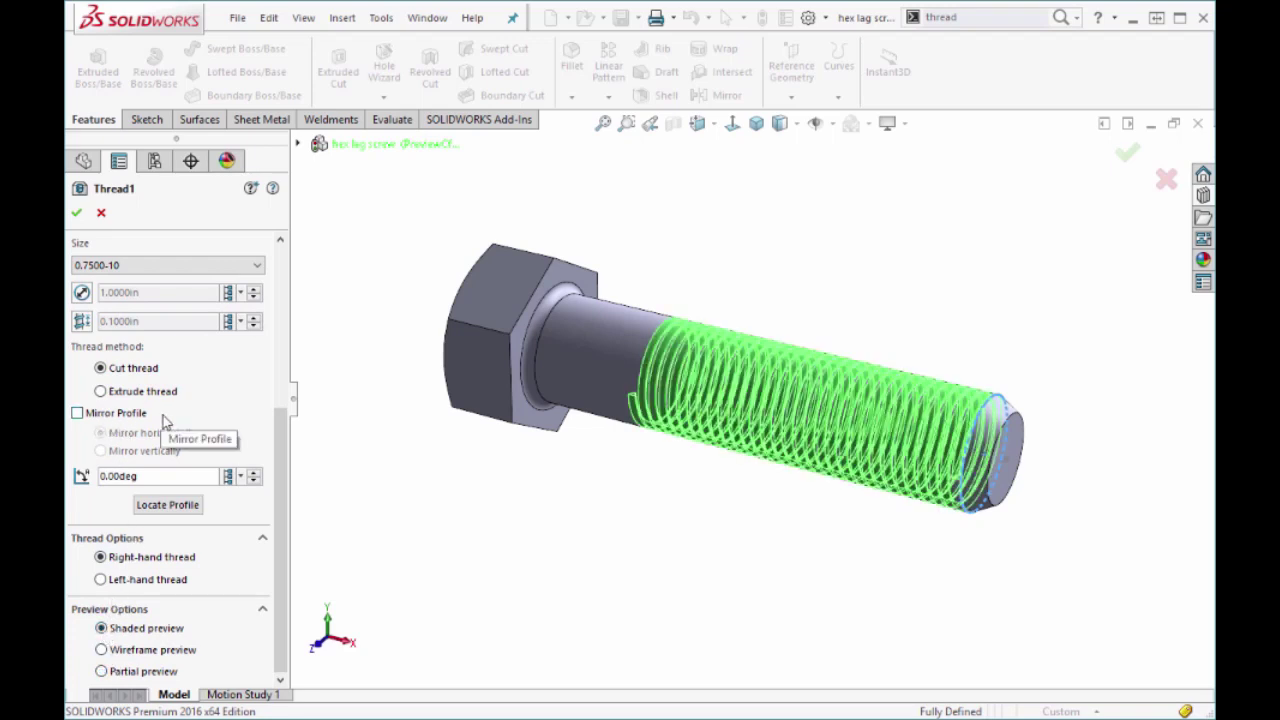
Try mirroring the thread profile horizontally, switch mirroring off, and set the profile rotation angle to 30 degrees.
click(77, 414)
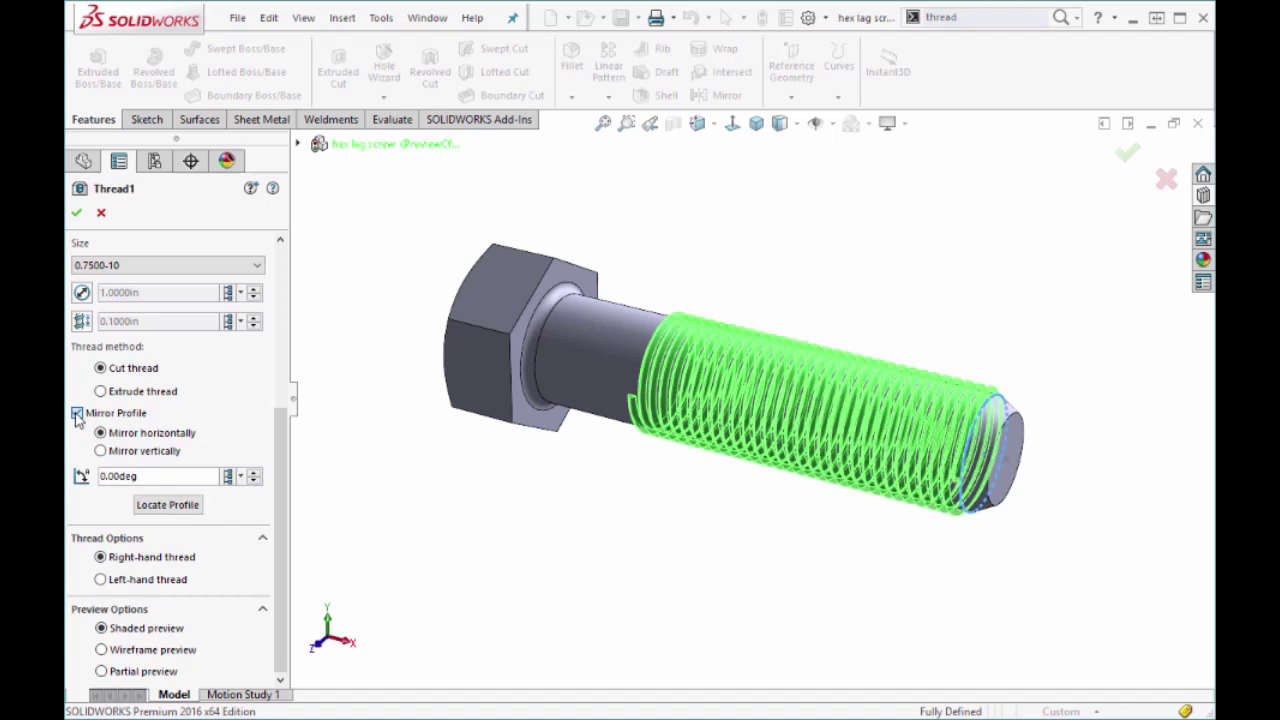
click(77, 414)
drag(147, 474, 98, 476)
text(30)
key(Tab)
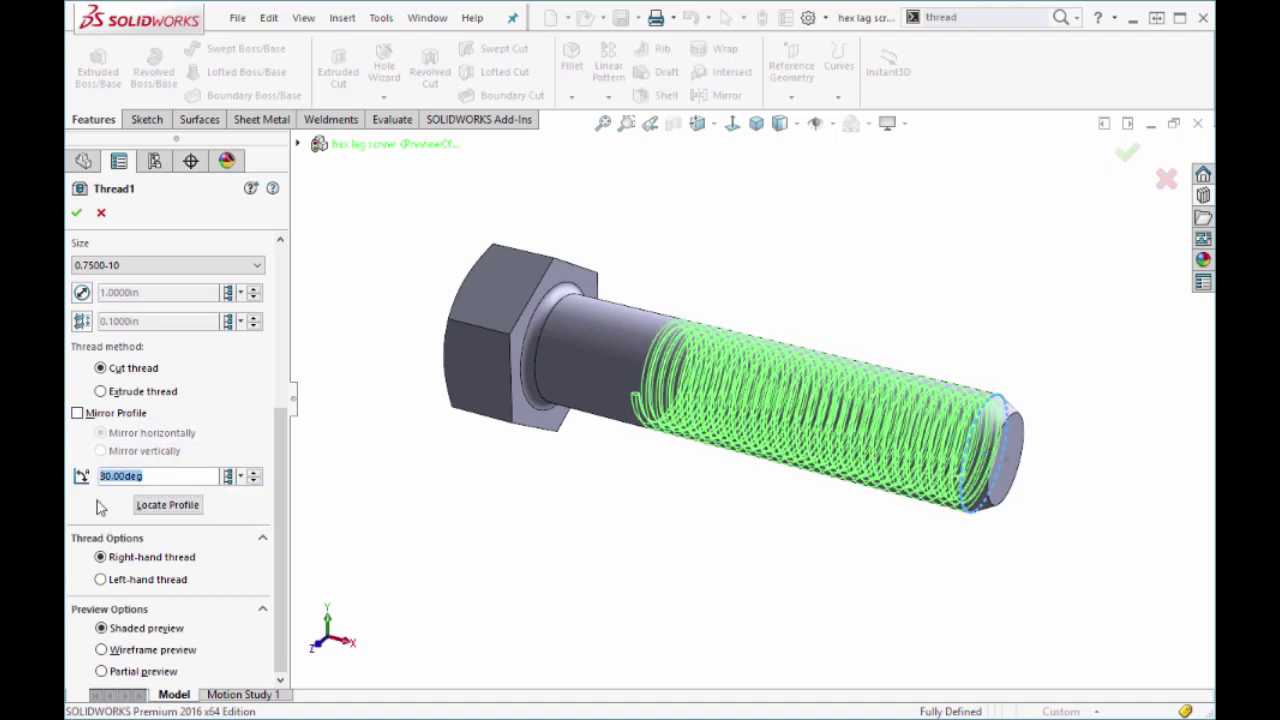
Set the thread's profile rotation angle to 0 degrees, locate the profile in the model, and finish the thread.
text(0)
key(Tab)
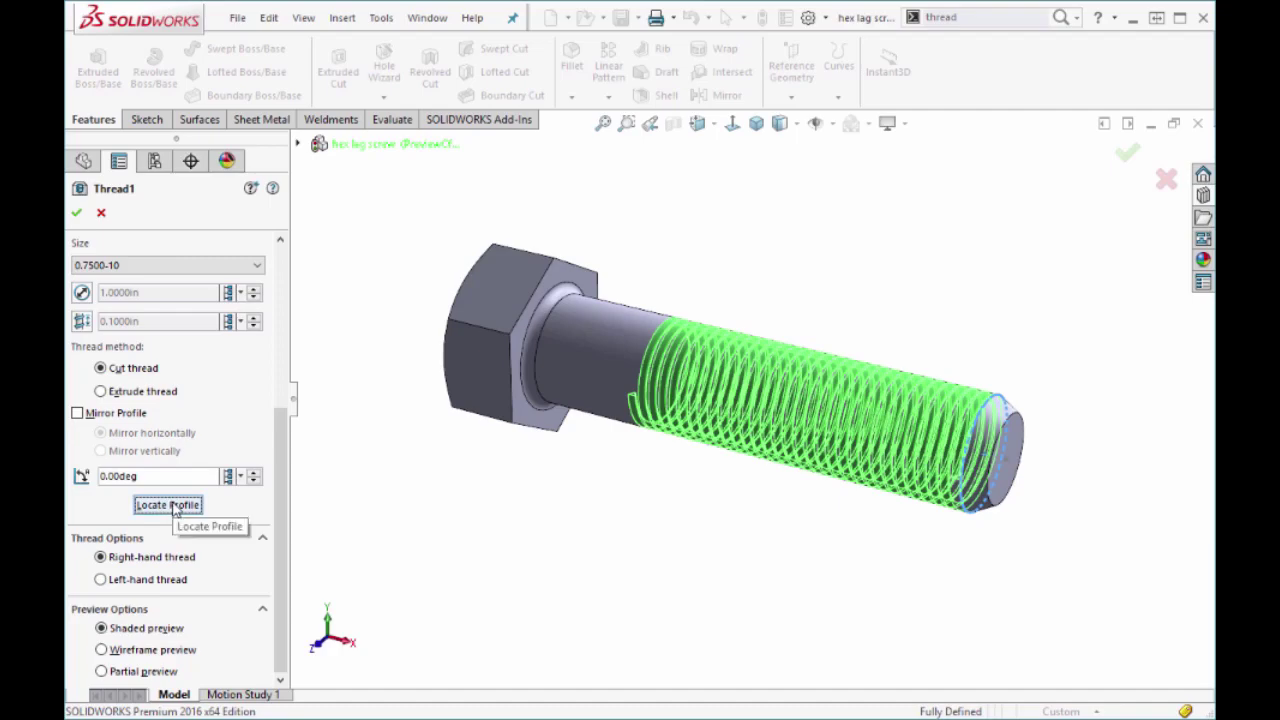
click(168, 505)
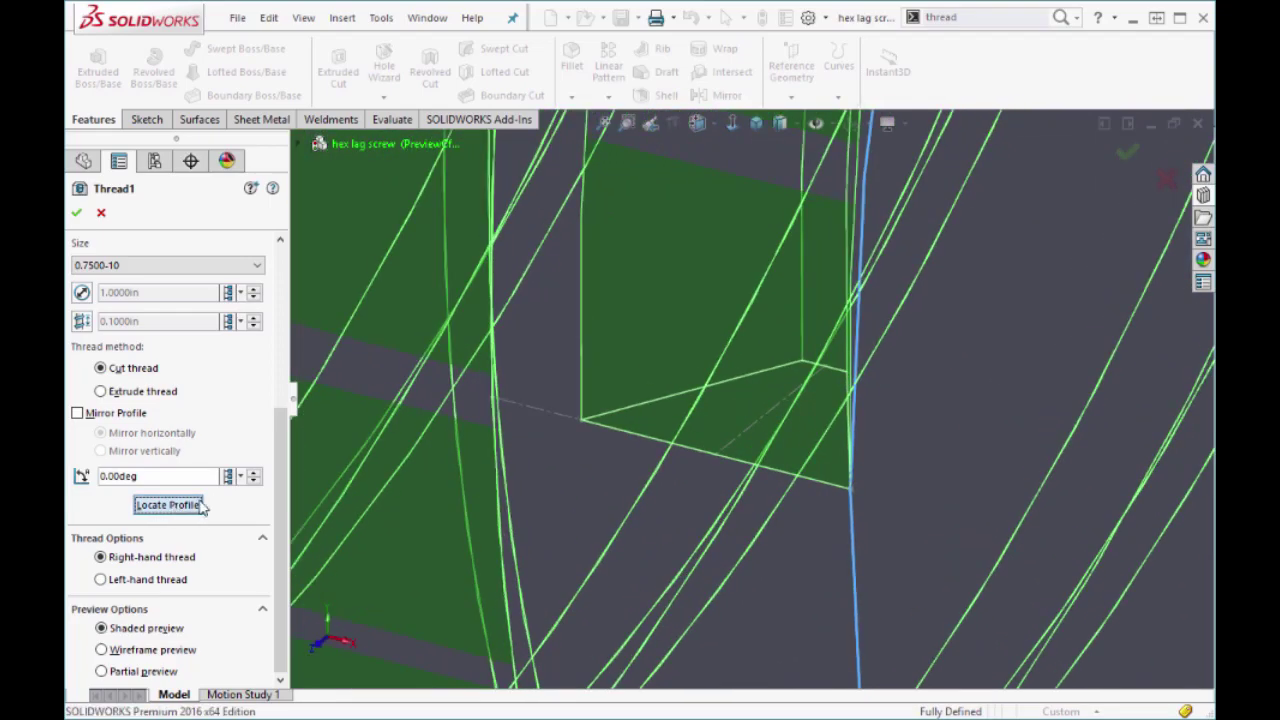
click(200, 506)
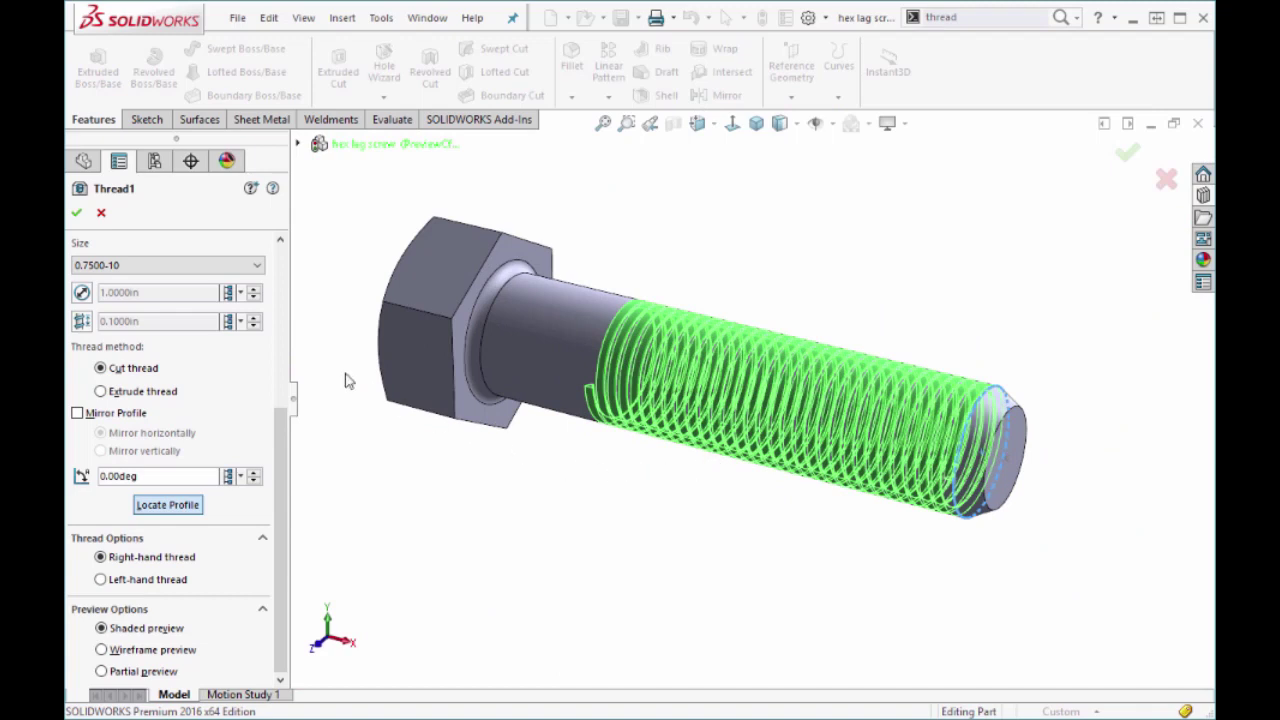
click(77, 212)
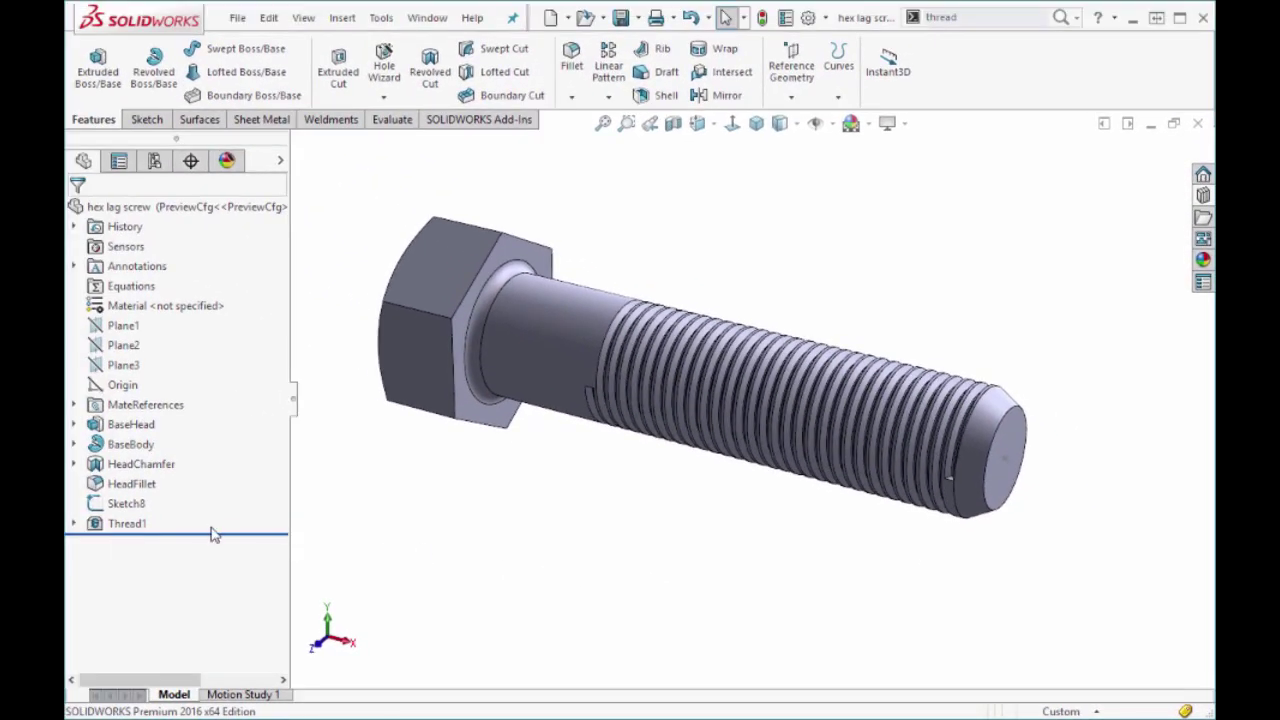
Reopen the thread for editing and try a reversed start offset of 0.125 in, switching the offset off again.
click(140, 523)
click(152, 476)
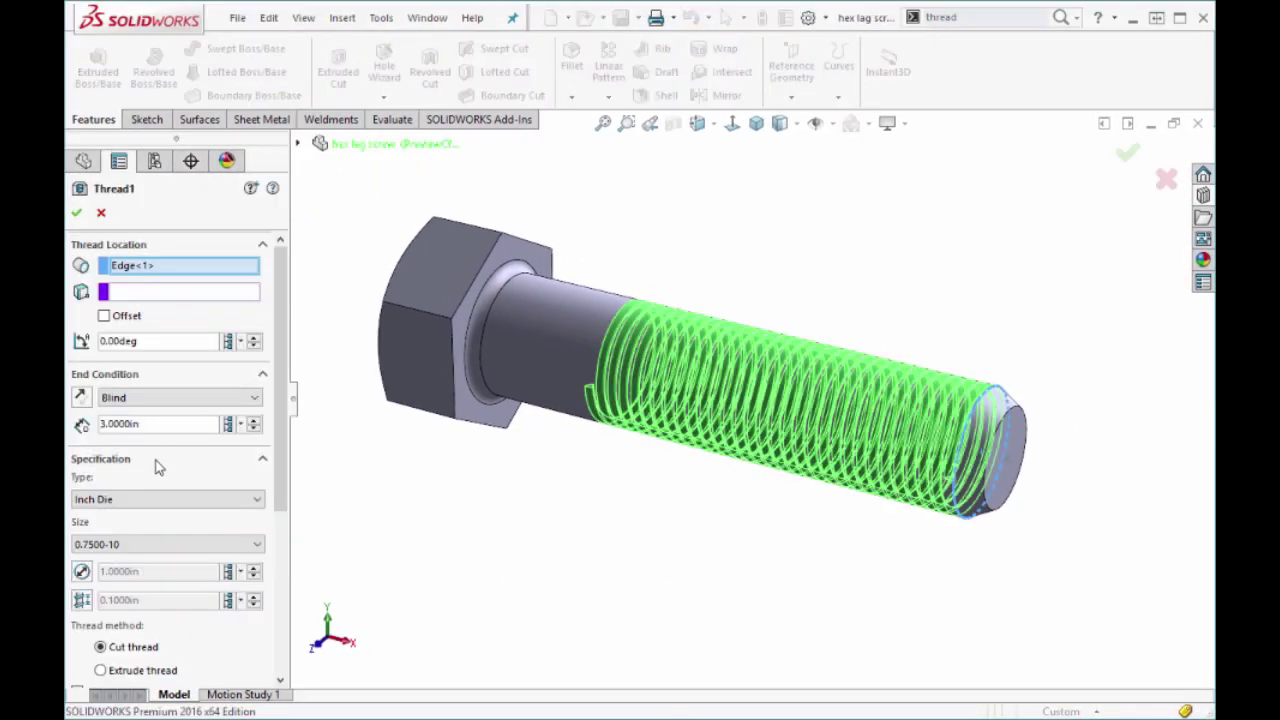
click(104, 315)
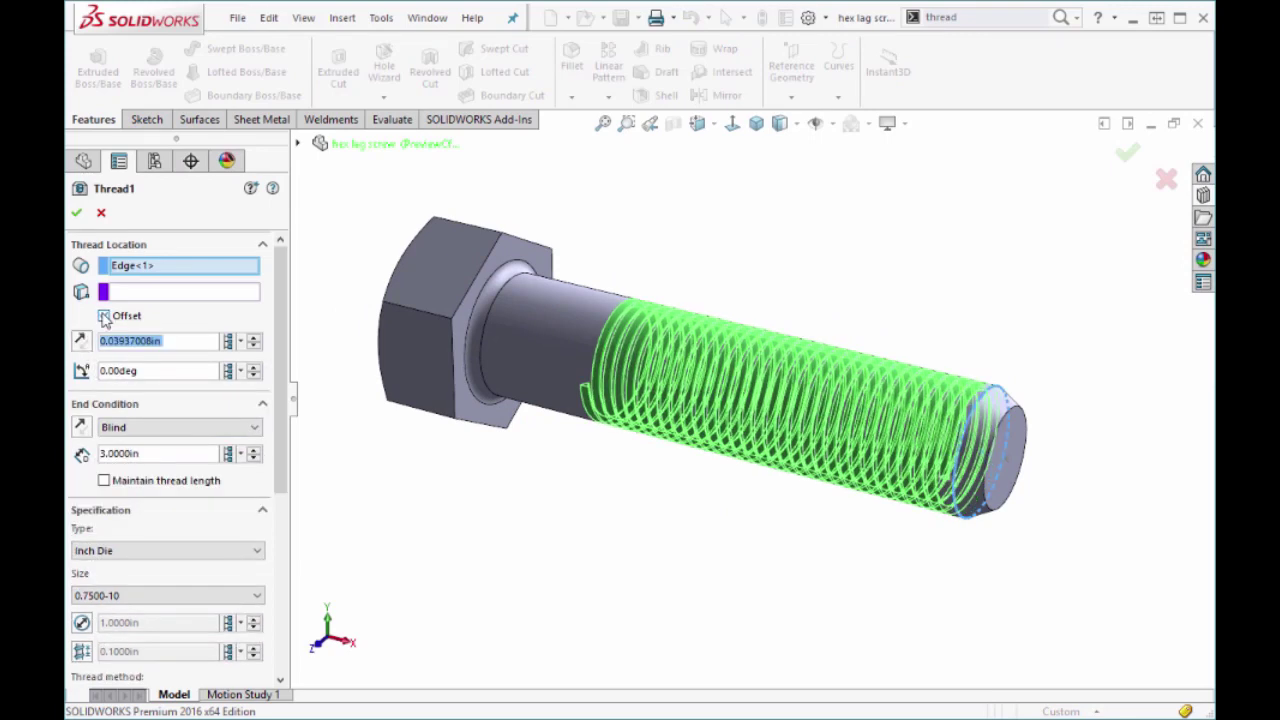
click(82, 341)
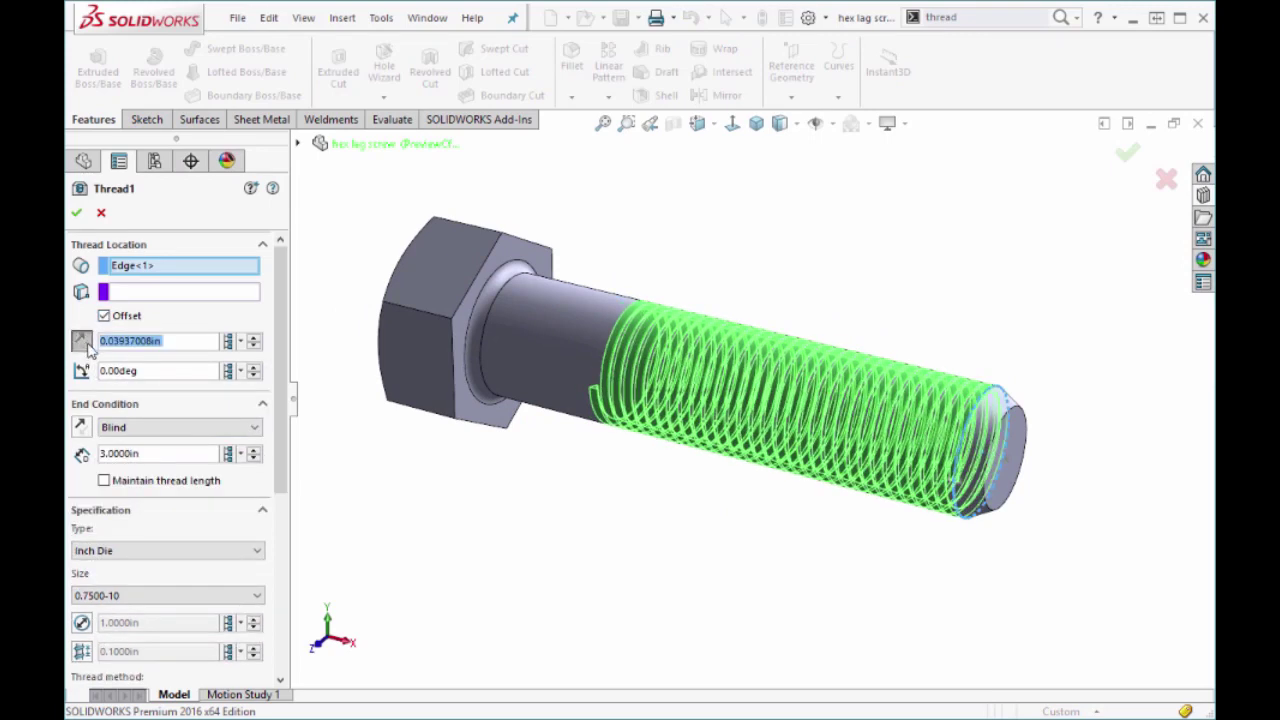
text(.125)
key(Tab)
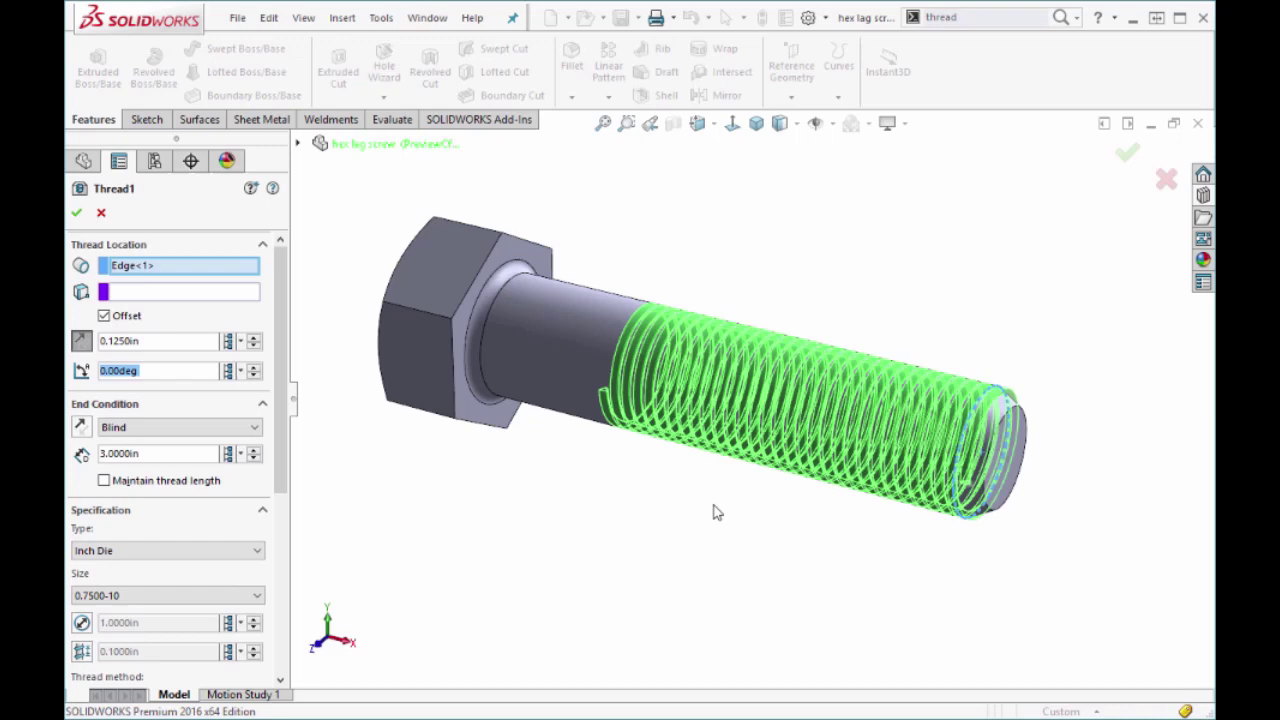
middle_drag(714, 509, 786, 443)
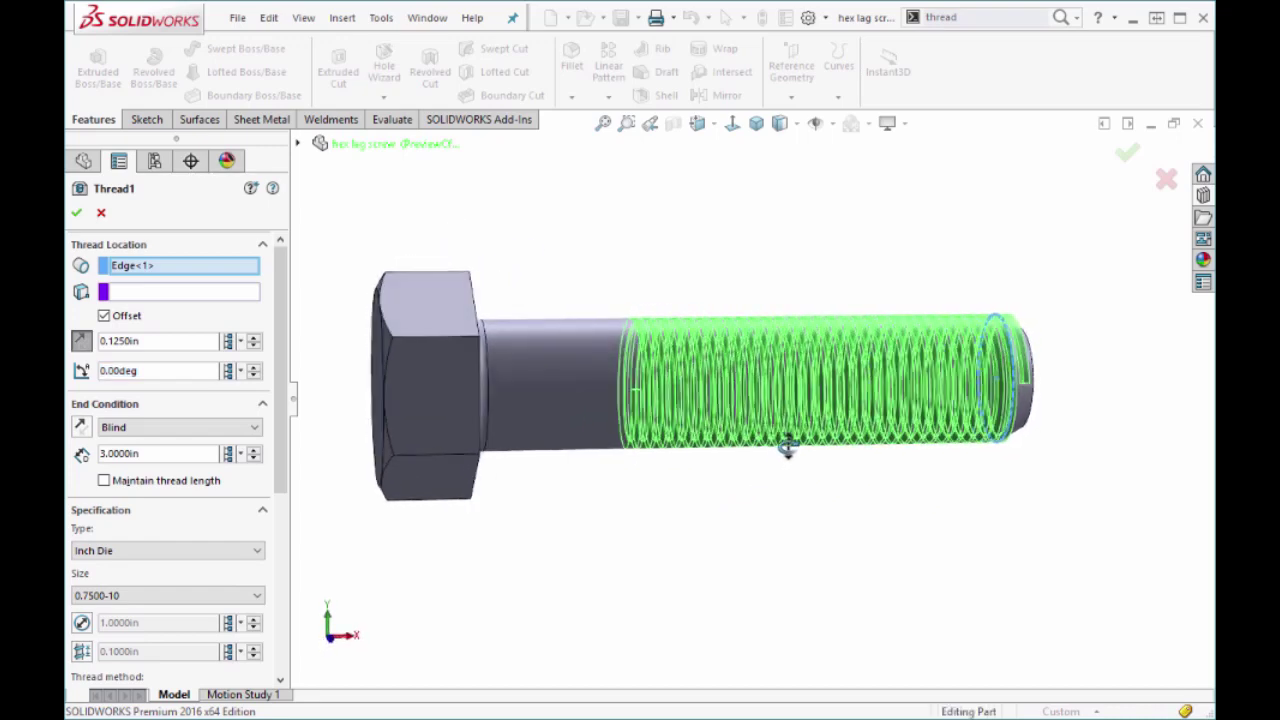
click(648, 124)
click(104, 315)
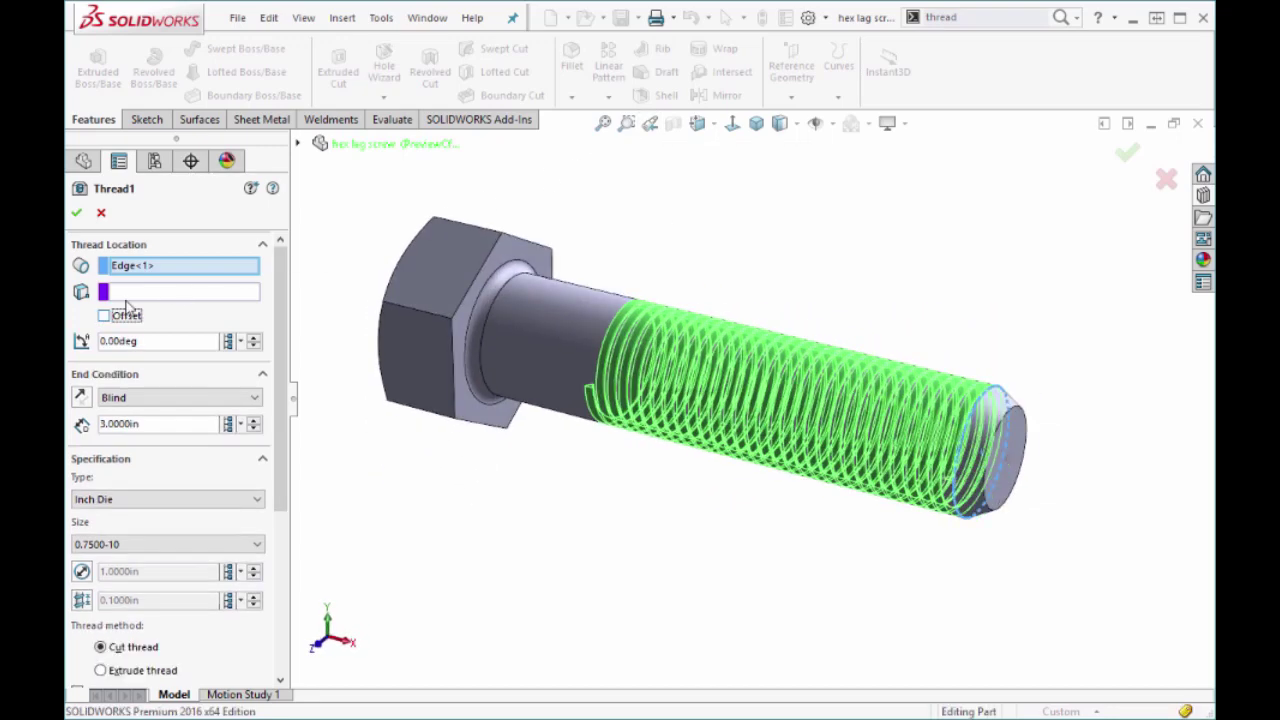
Start the thread from the Sketch8 point on the screw's end face and set its blind depth to 3.125 in.
click(135, 292)
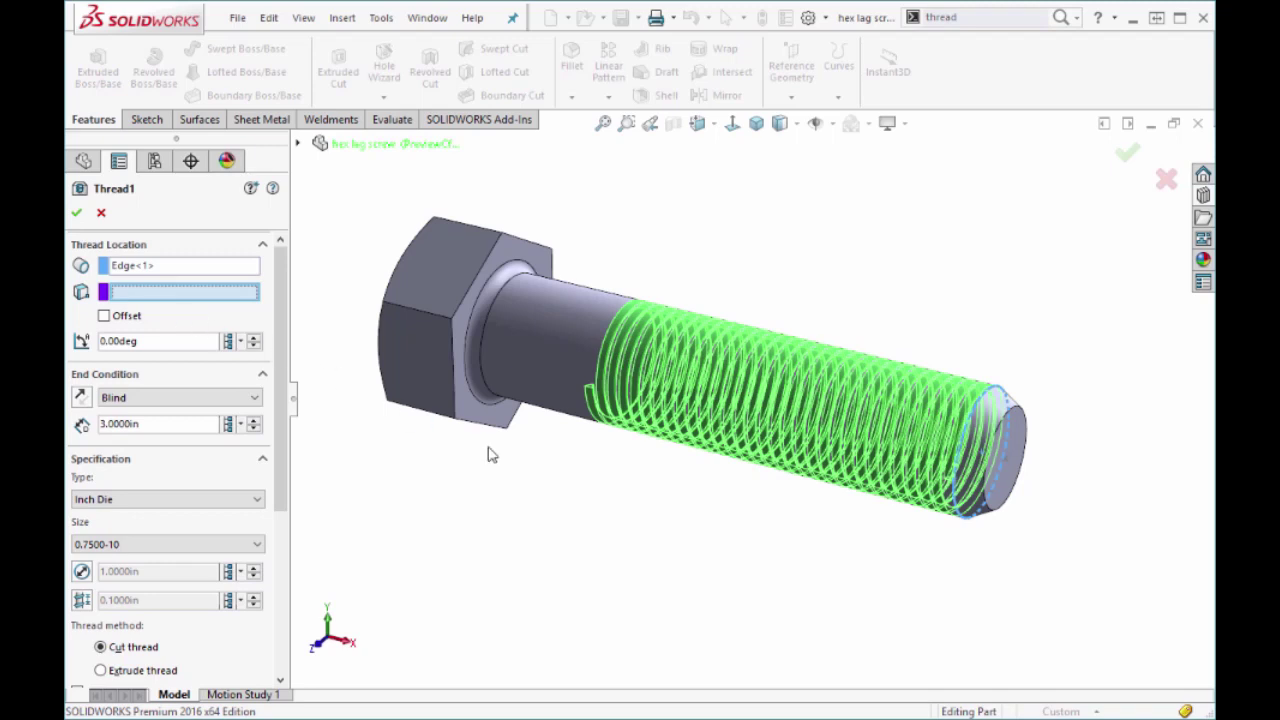
click(1006, 461)
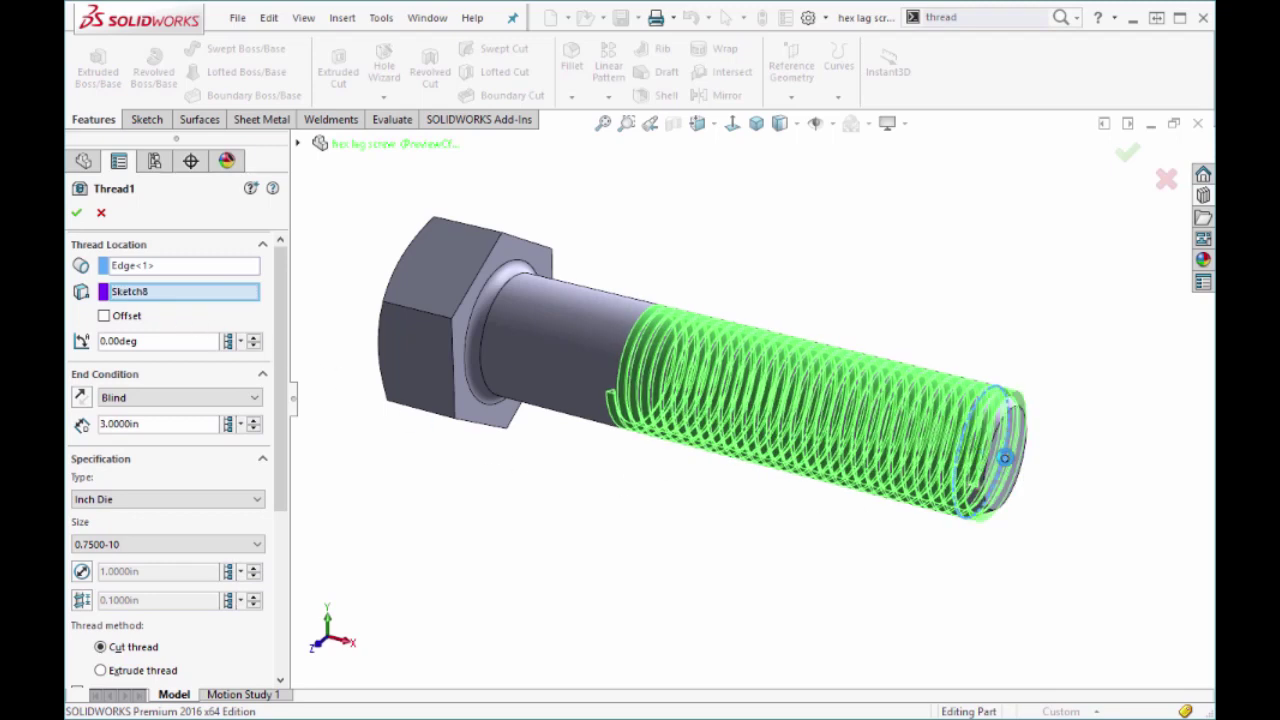
double_click(135, 425)
text(3.125)
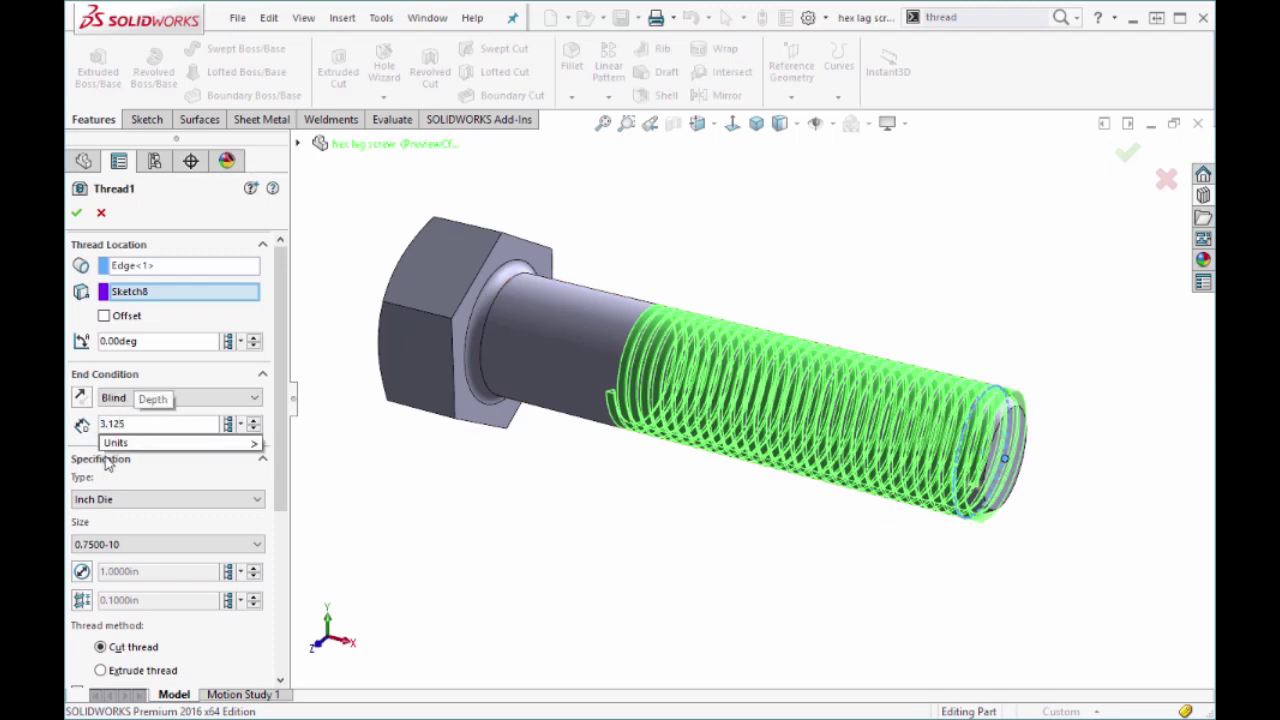
key(Return)
click(76, 212)
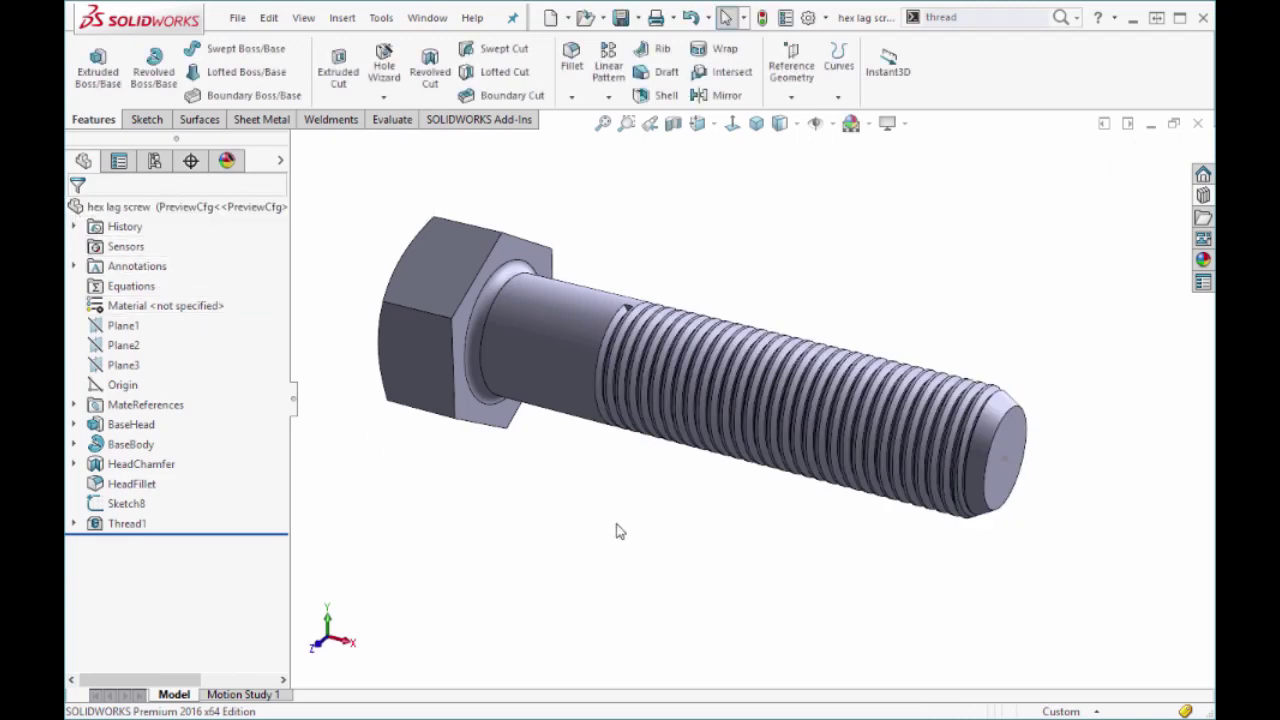
Inspect the cut thread from the opposite side and view the whole thread profile sketch in the Inch Die part.
mouse_move(771, 537)
middle_down()
mouse_move(706, 483)
mouse_move(585, 470)
mouse_move(537, 517)
middle_up()
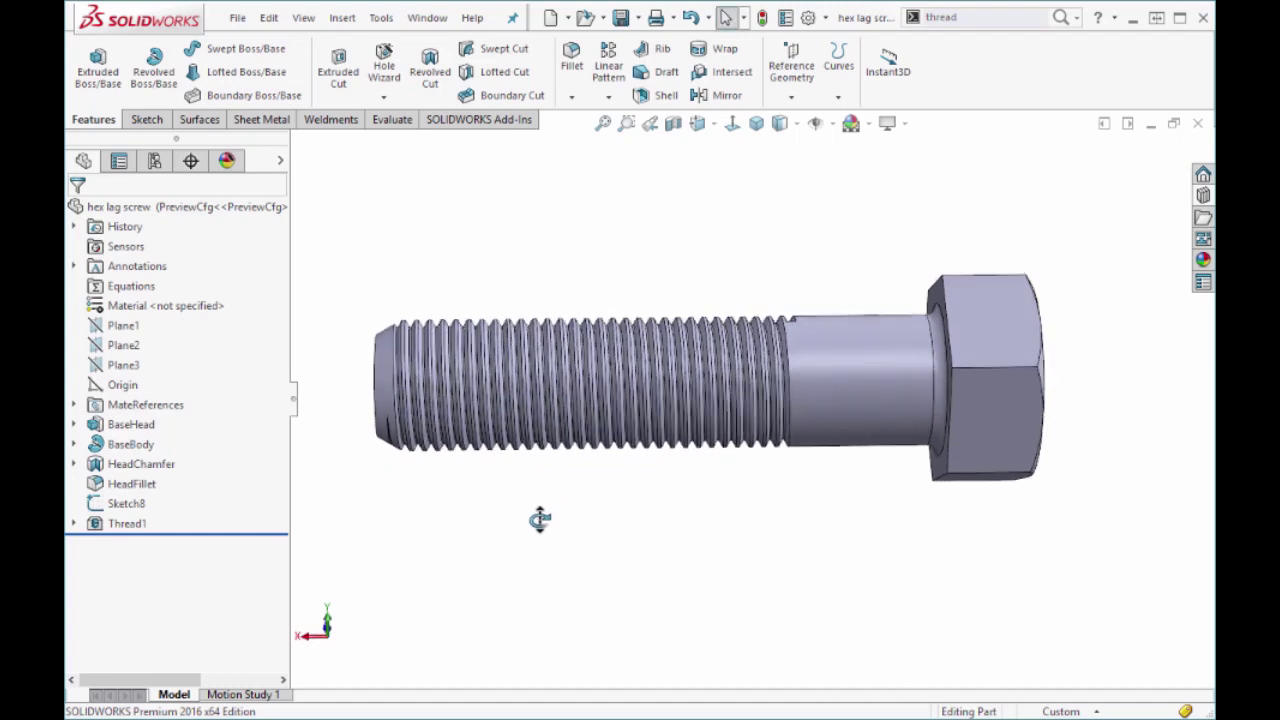
click(650, 125)
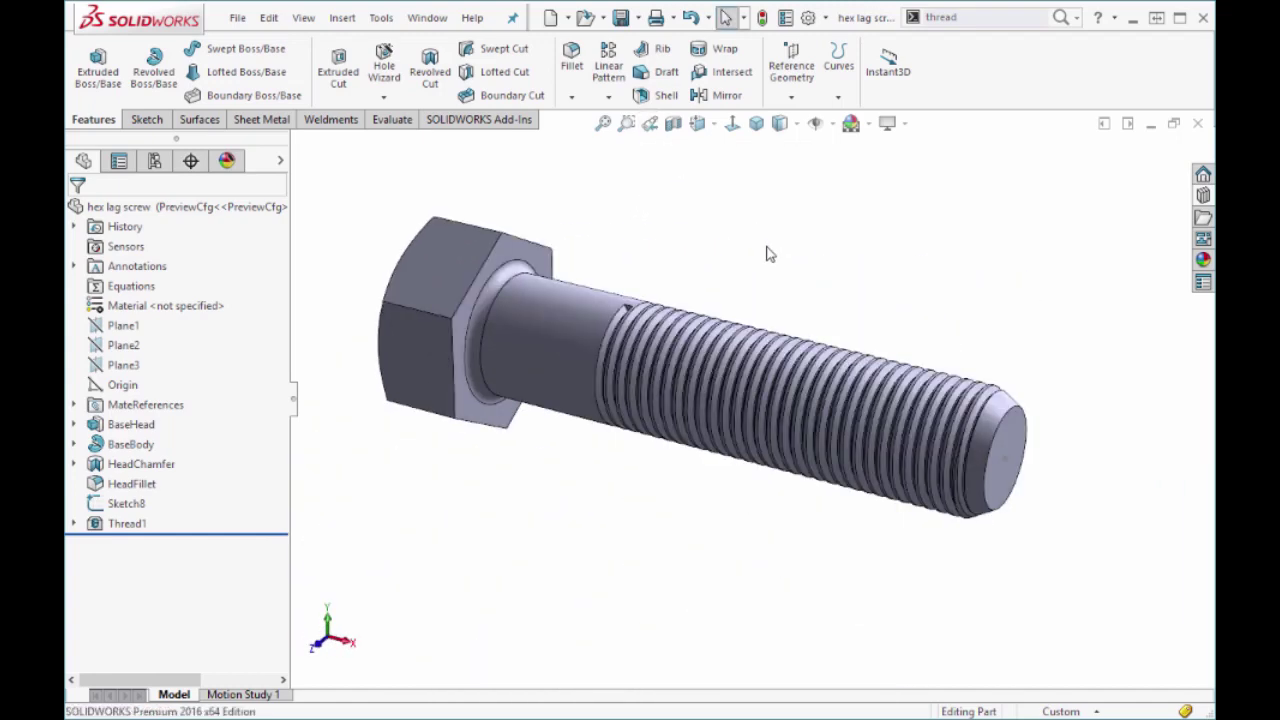
key(ctrl+Tab)
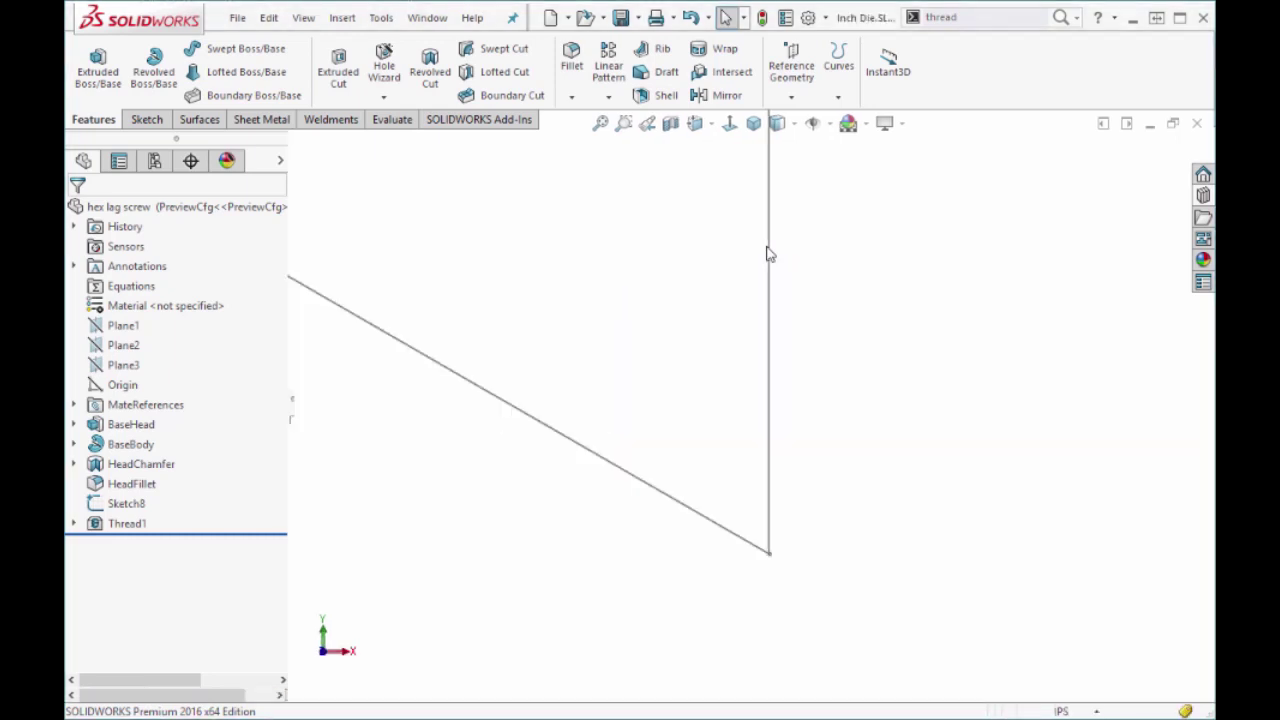
click(603, 123)
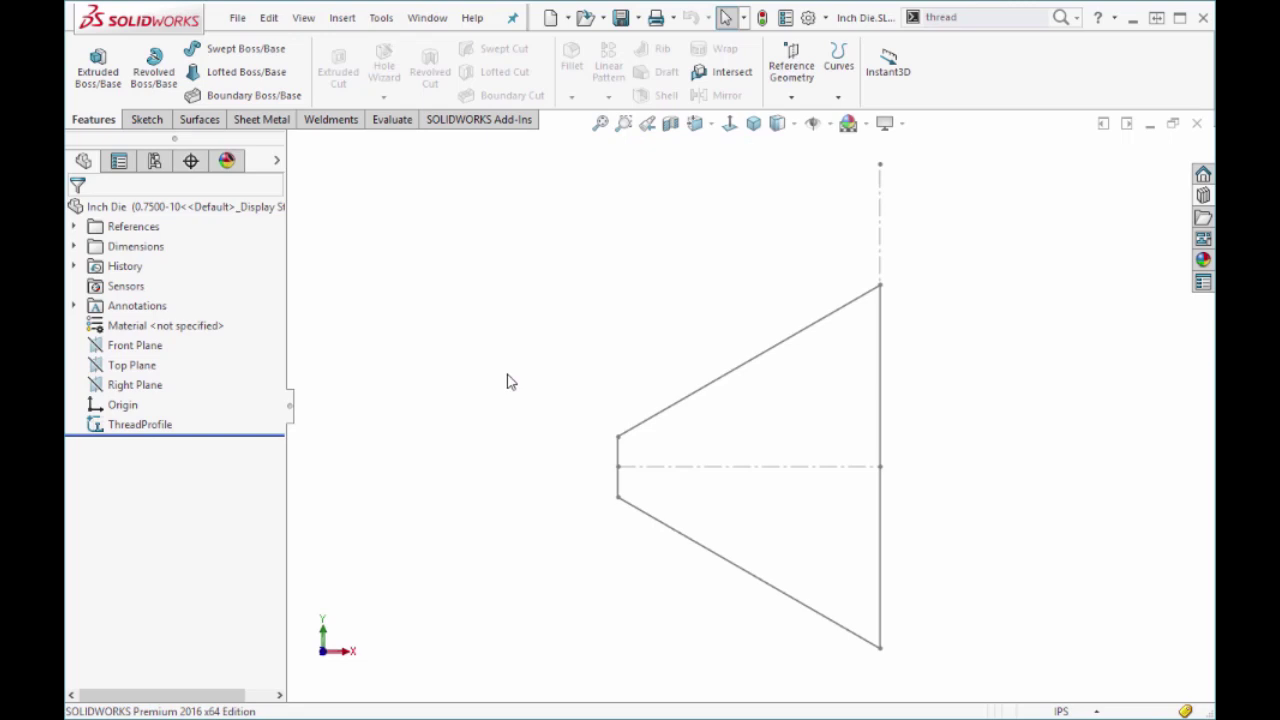
Look up the Thread Profiles folder under the system's file locations, leaving the options without changes.
click(808, 17)
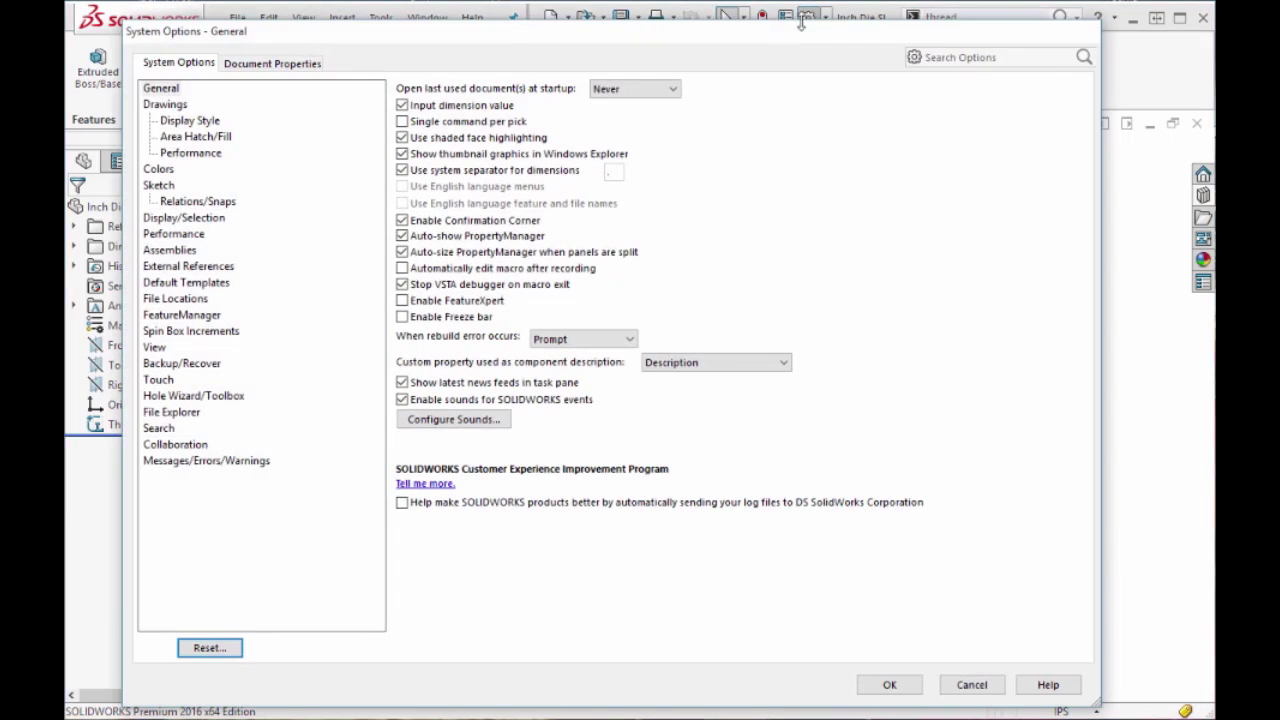
click(176, 298)
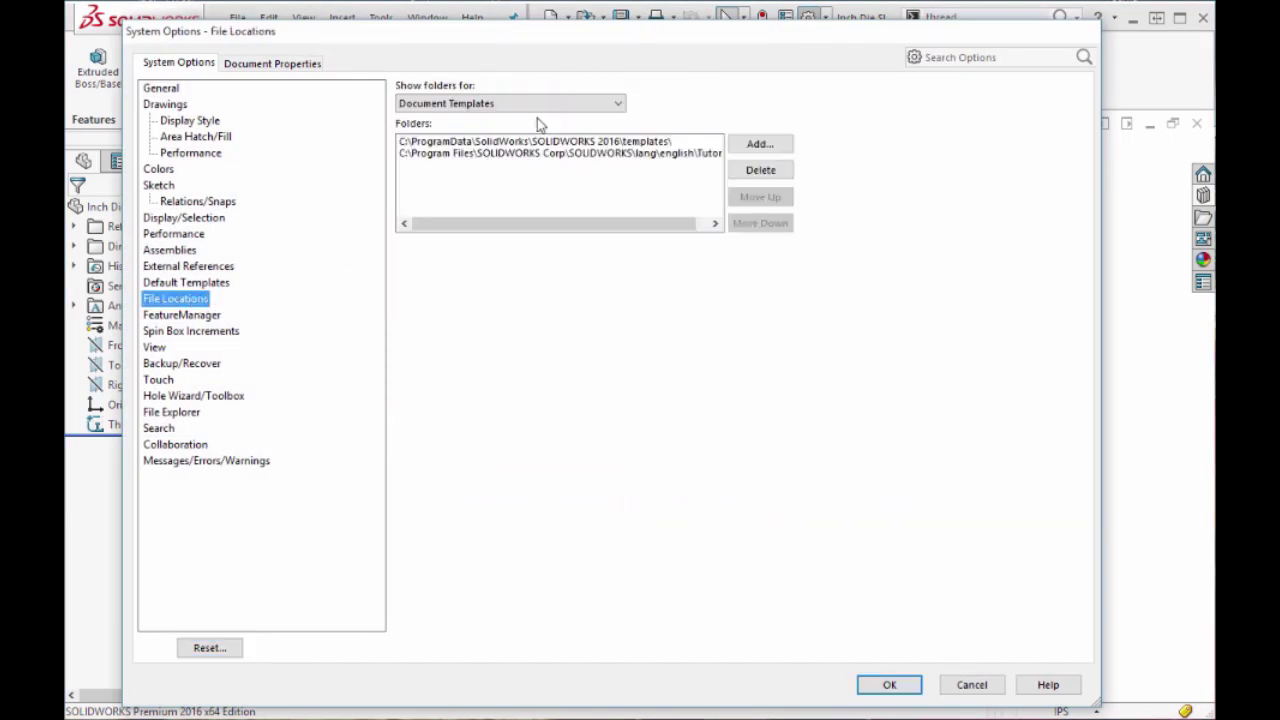
click(510, 103)
scroll(600, 320, down, 5)
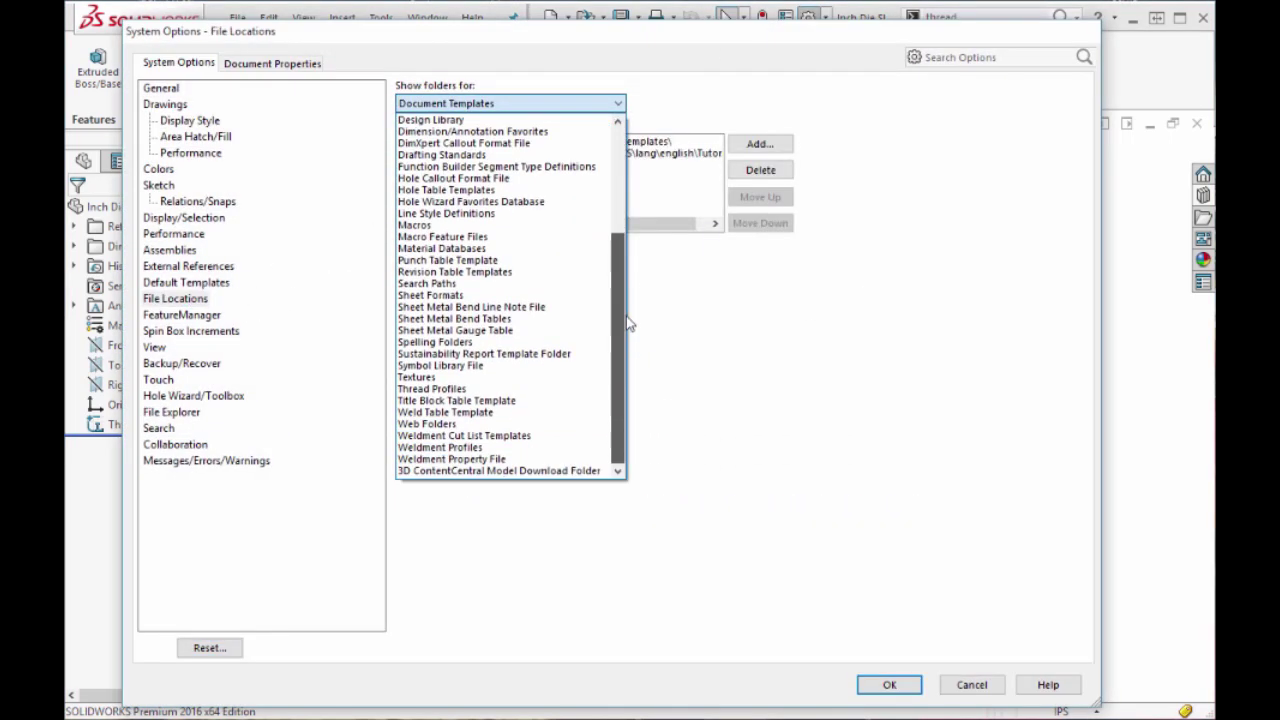
click(519, 390)
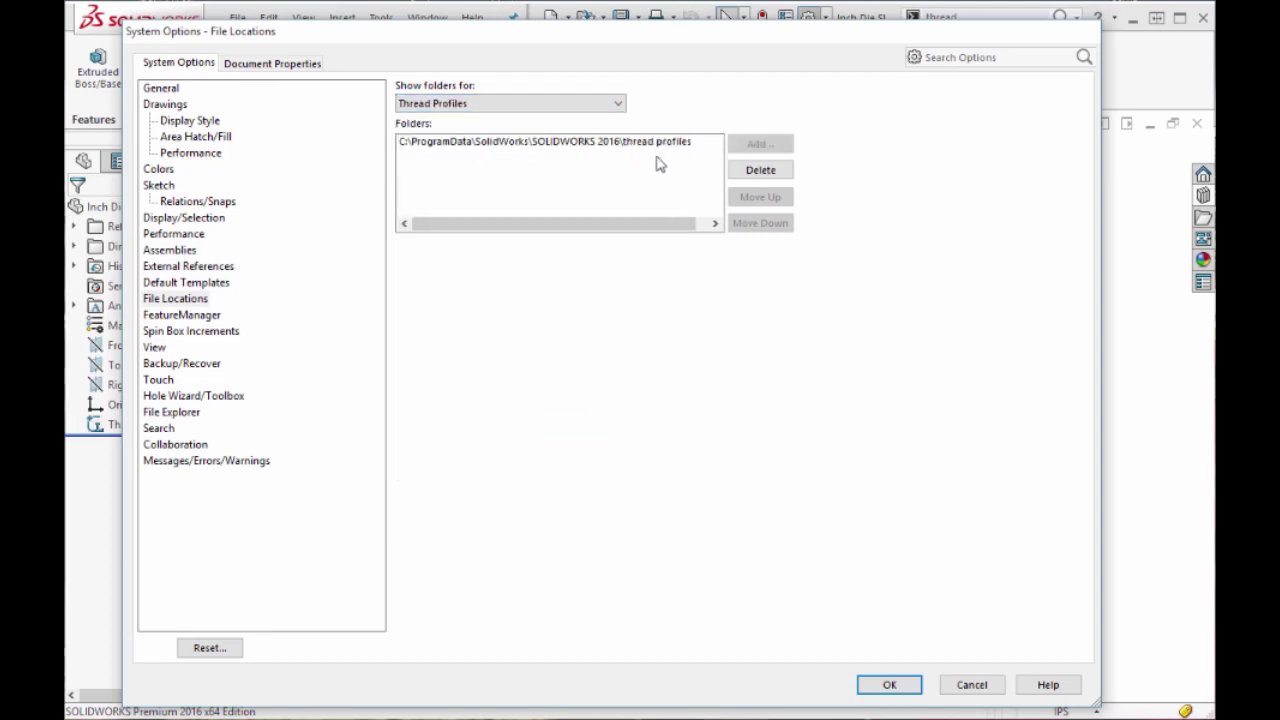
click(962, 687)
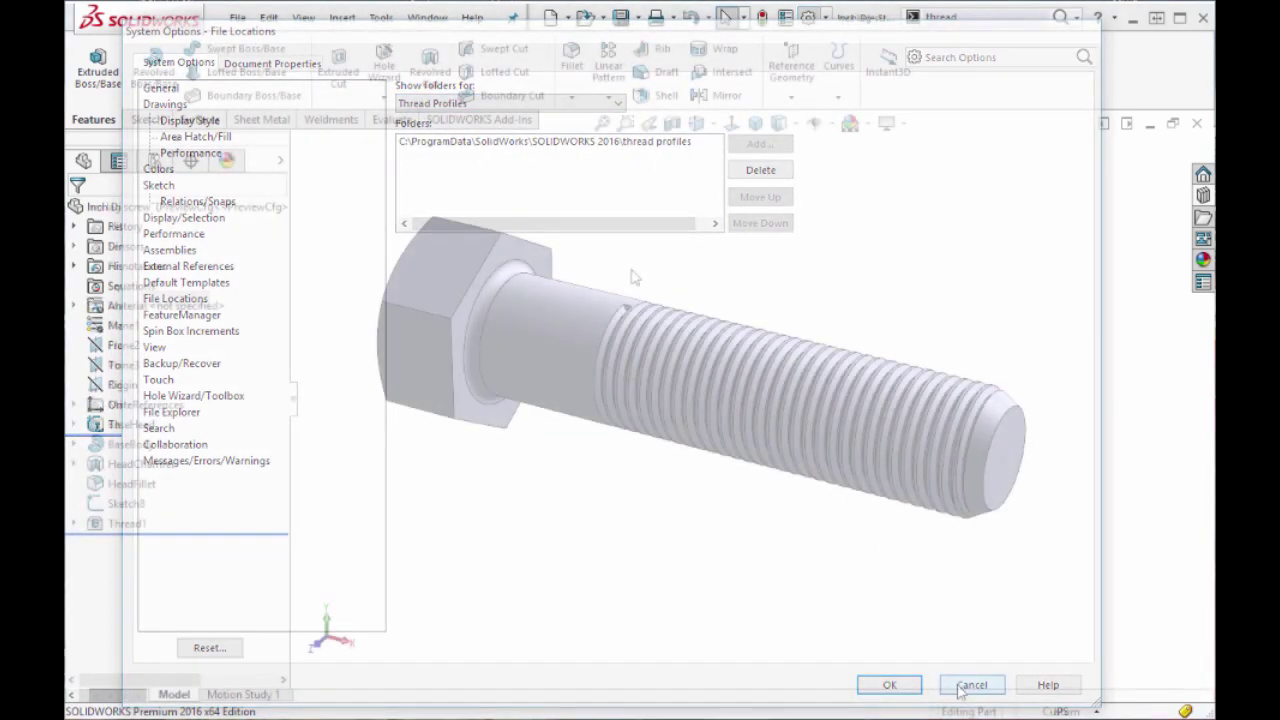
Suppress the Thread1 feature of the hex lag screw.
click(126, 525)
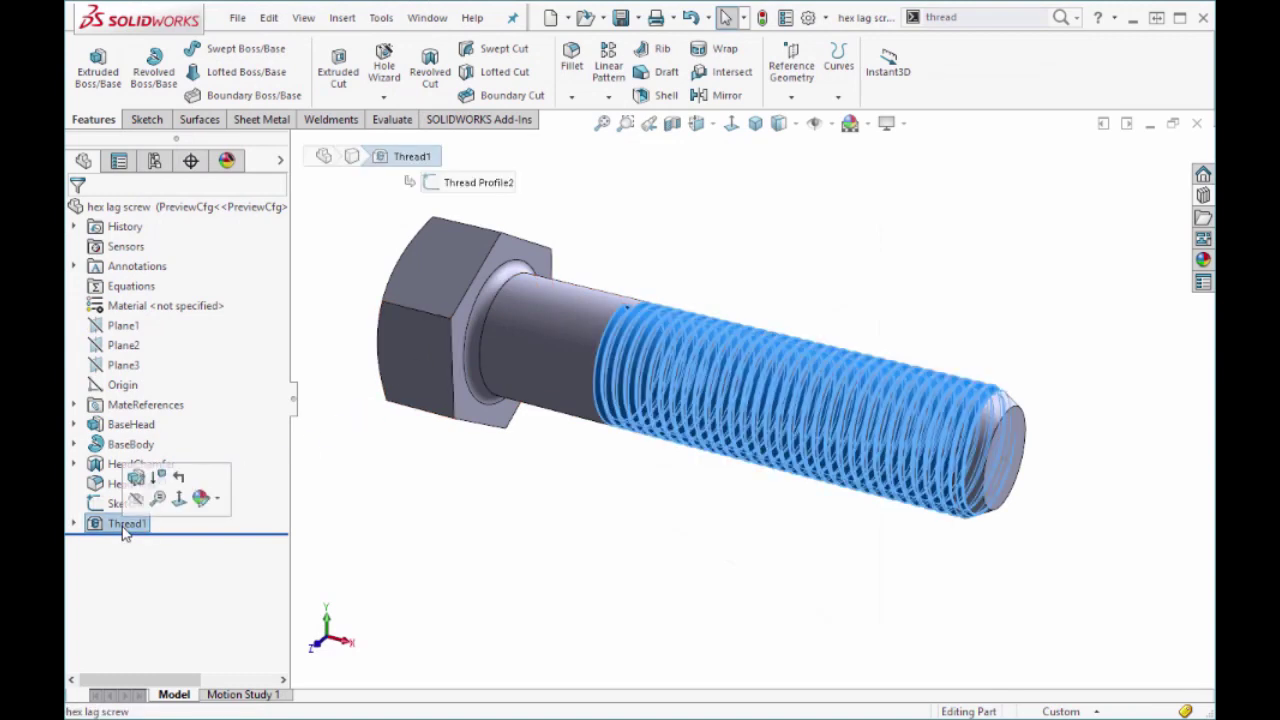
click(162, 478)
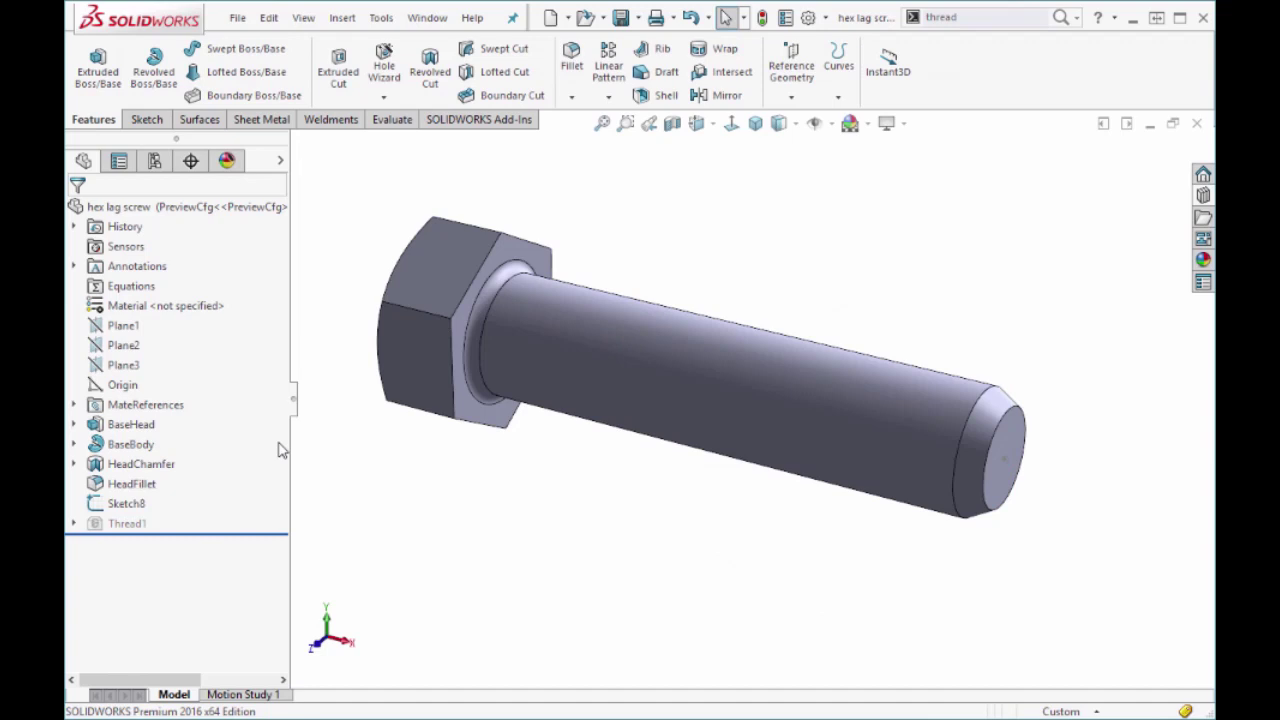
Open the Detailing settings in the hex lag screw's document properties.
click(808, 17)
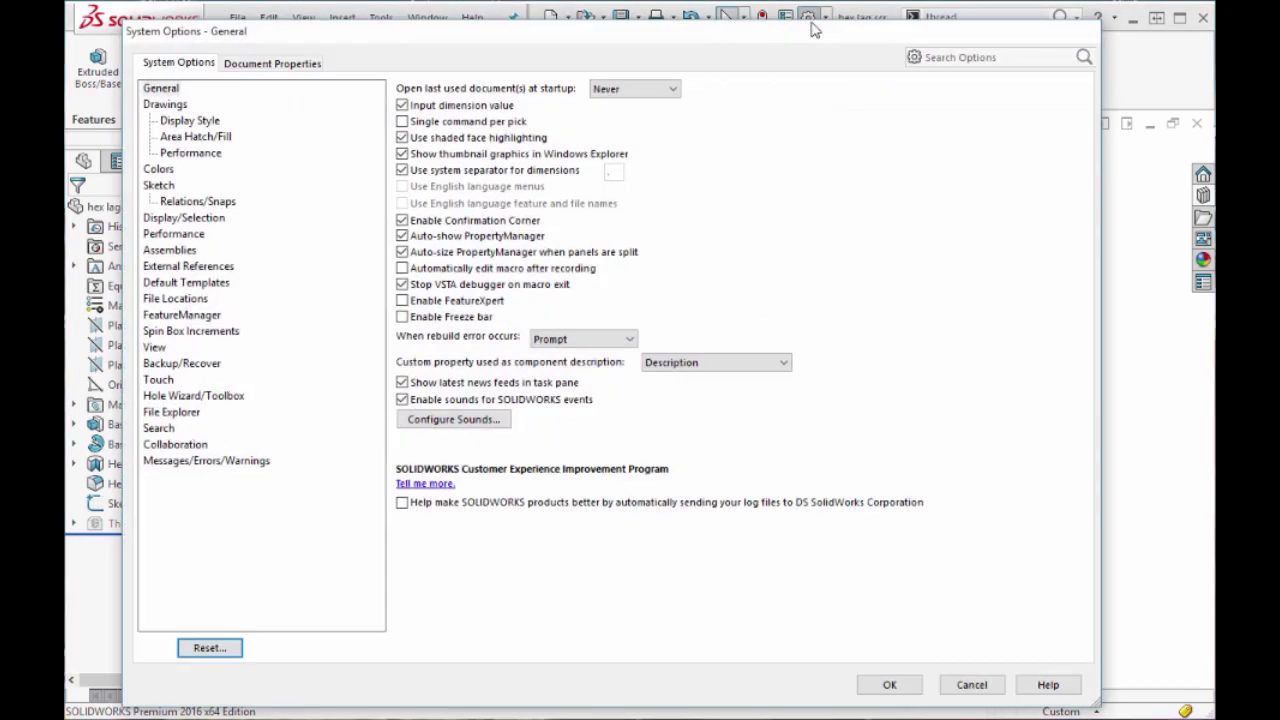
click(276, 66)
click(186, 187)
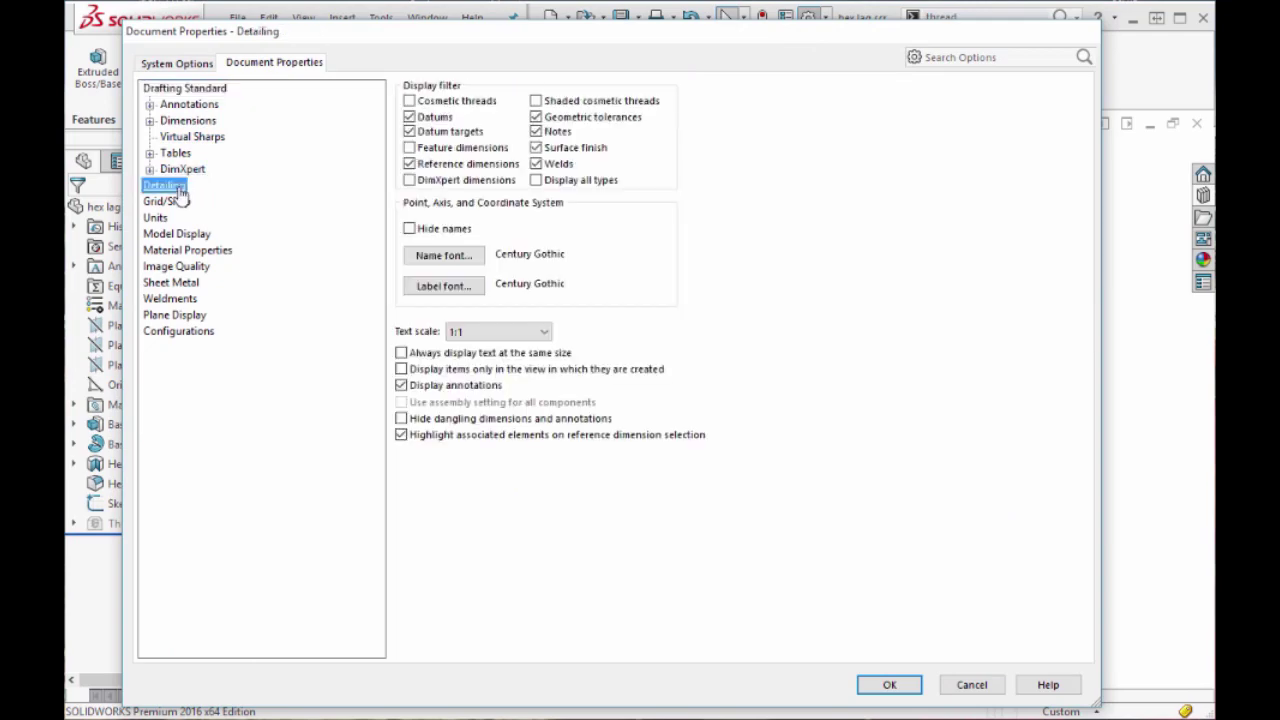